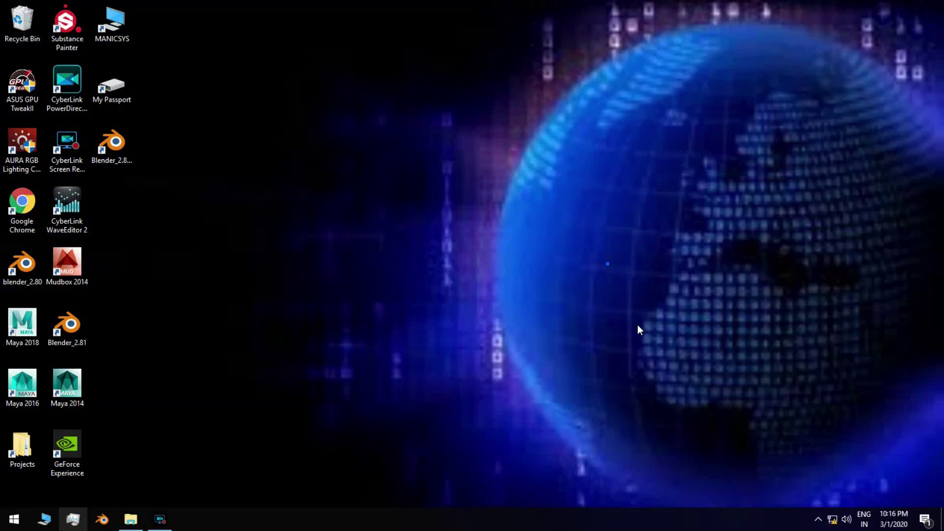
# Step: Extract the Wooden_Tea_Table_3d_Model_Blender_01 zip with WinRAR to its default destination
pyautogui.click(130, 520)
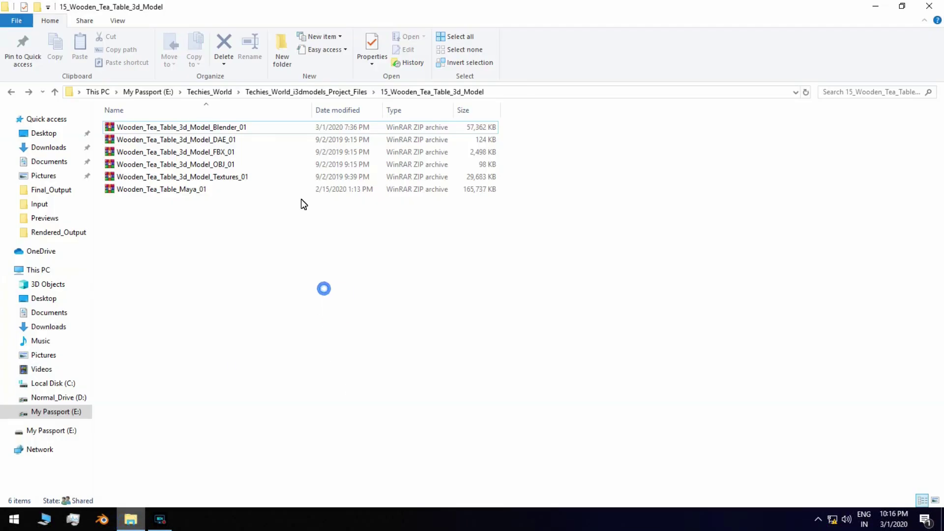
pyautogui.click(270, 127)
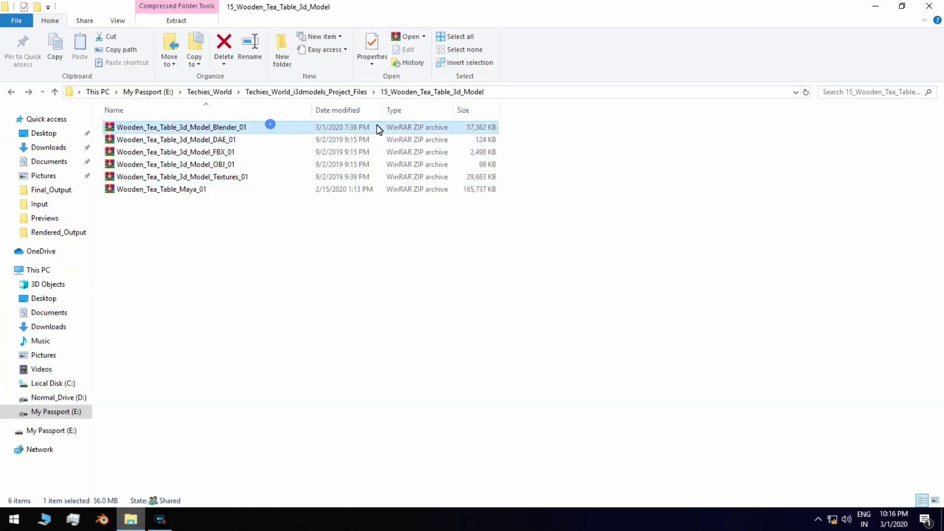
pyautogui.rightClick(347, 127)
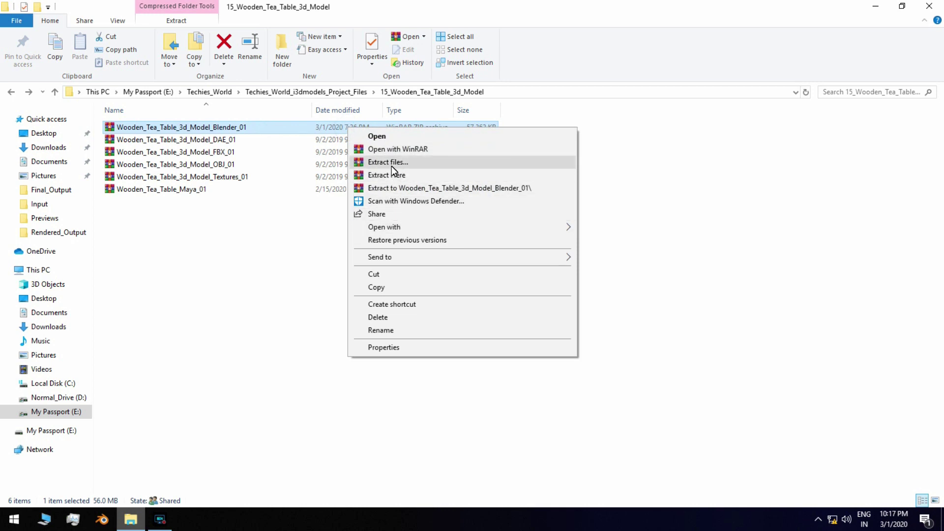
pyautogui.click(392, 162)
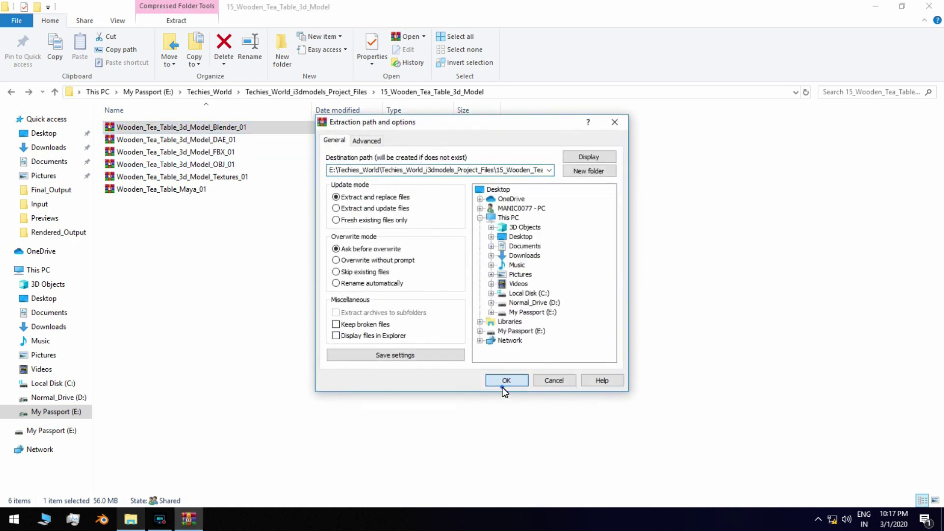
pyautogui.click(503, 387)
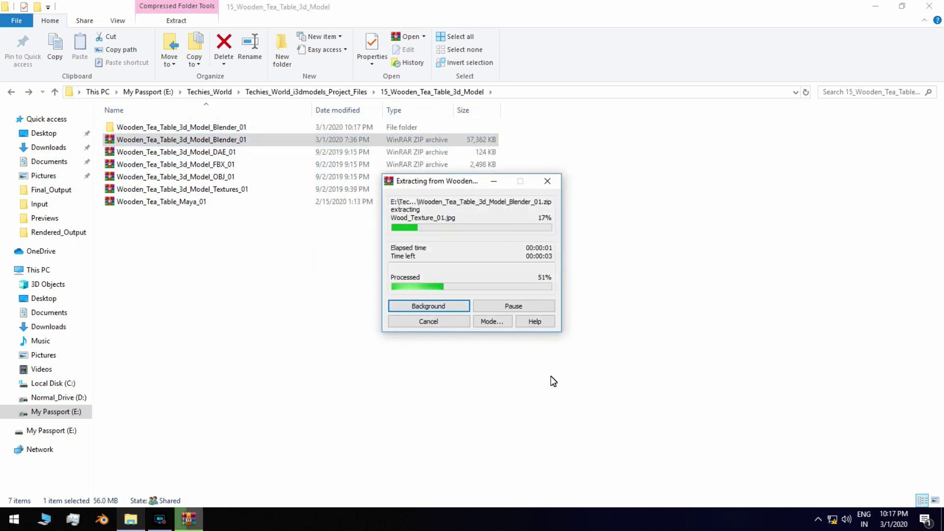
# Step: Enter the extracted folders and browse the Env_Texture and Tea_Texture texture folders
pyautogui.click(184, 129)
pyautogui.doubleClick(170, 128)
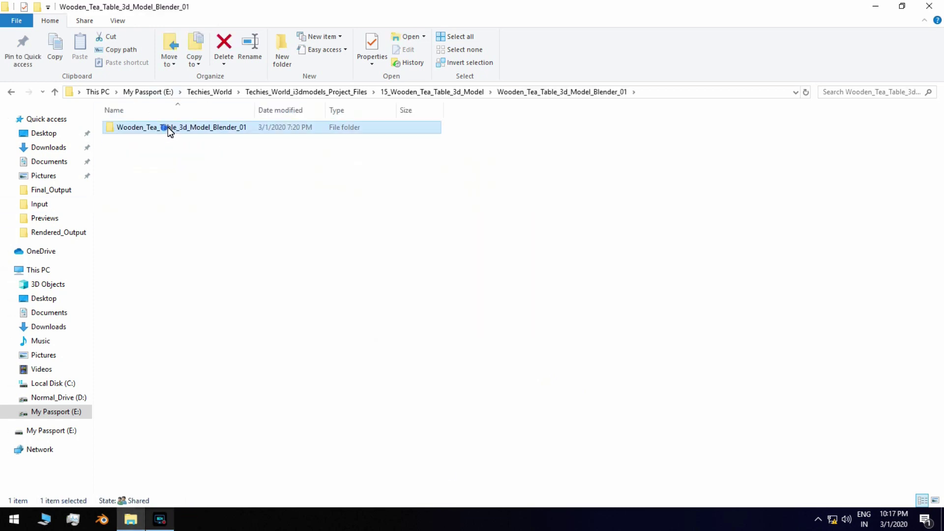
pyautogui.doubleClick(168, 127)
pyautogui.doubleClick(144, 141)
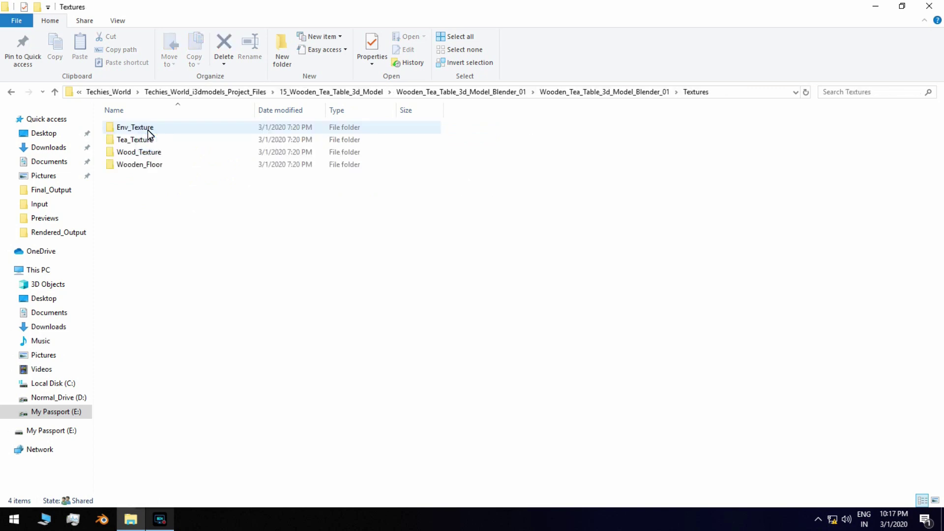
pyautogui.click(182, 131)
pyautogui.doubleClick(182, 130)
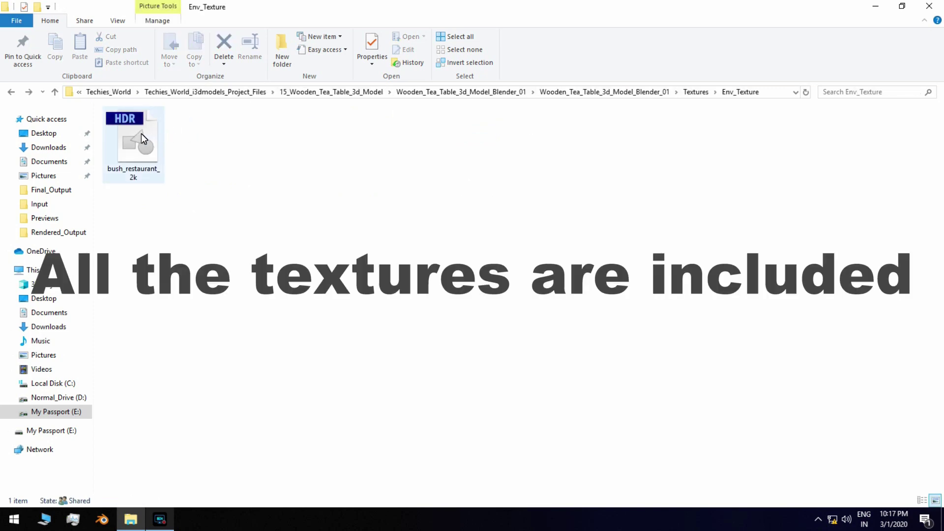
pyautogui.hotkey('alt', 'Left')
pyautogui.click(148, 135)
pyautogui.doubleClick(147, 136)
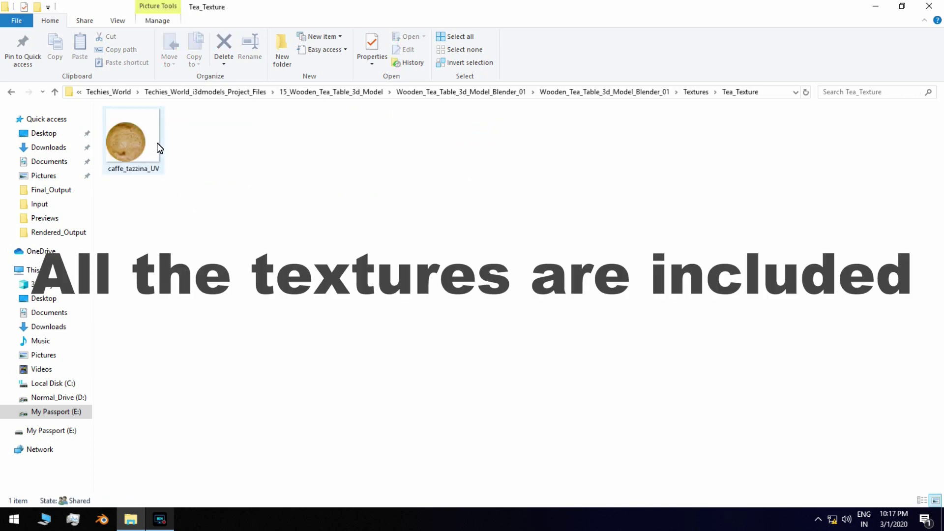
pyautogui.hotkey('alt', 'Left')
# Step: Browse the Wood_Texture, PBR_Wood_Texture and Wooden_Floor texture folders, then return to the project folder
pyautogui.click(171, 151)
pyautogui.doubleClick(170, 152)
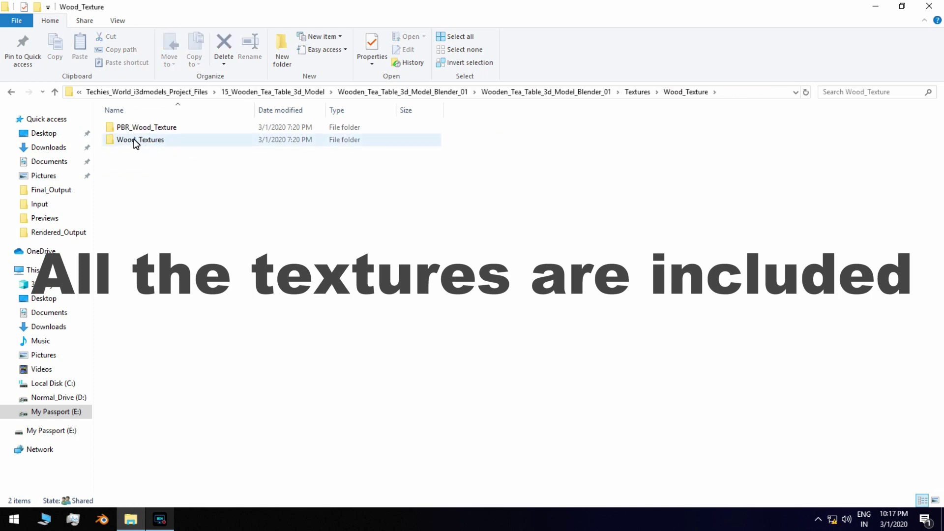
pyautogui.click(132, 129)
pyautogui.doubleClick(156, 130)
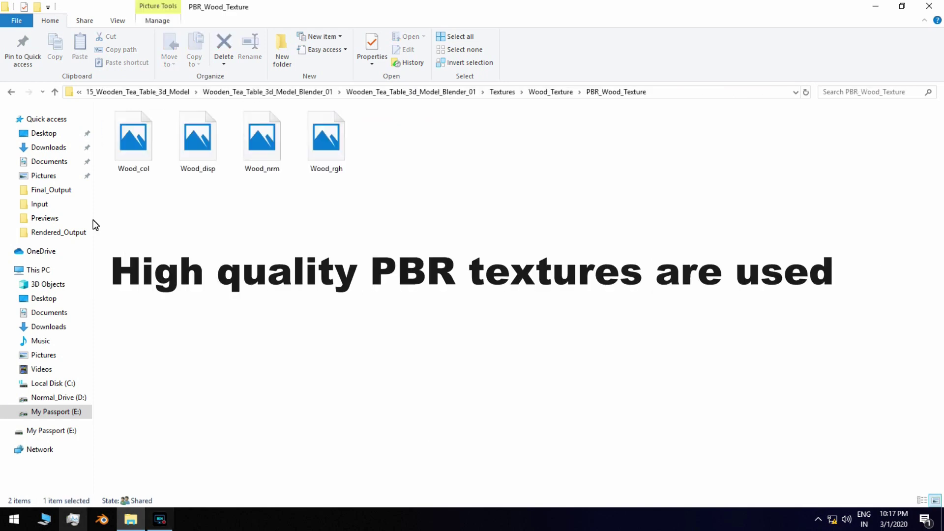
pyautogui.hotkey('alt', 'Left')
pyautogui.hotkey('alt', 'Left')
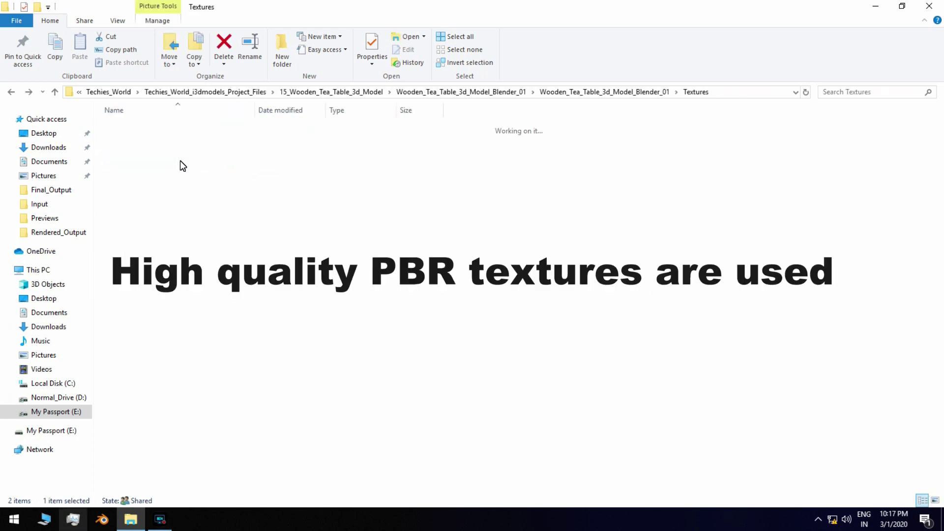
pyautogui.doubleClick(181, 164)
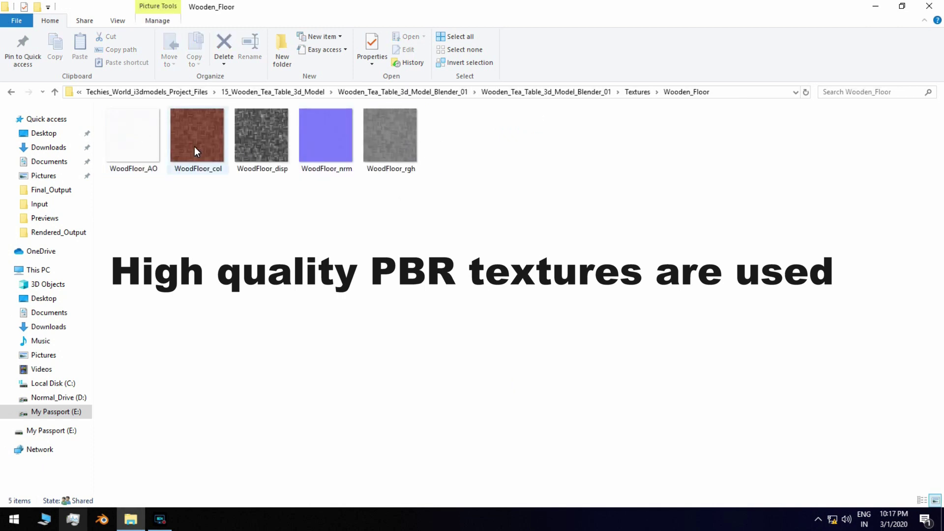
pyautogui.hotkey('alt', 'Left')
pyautogui.hotkey('alt', 'Left')
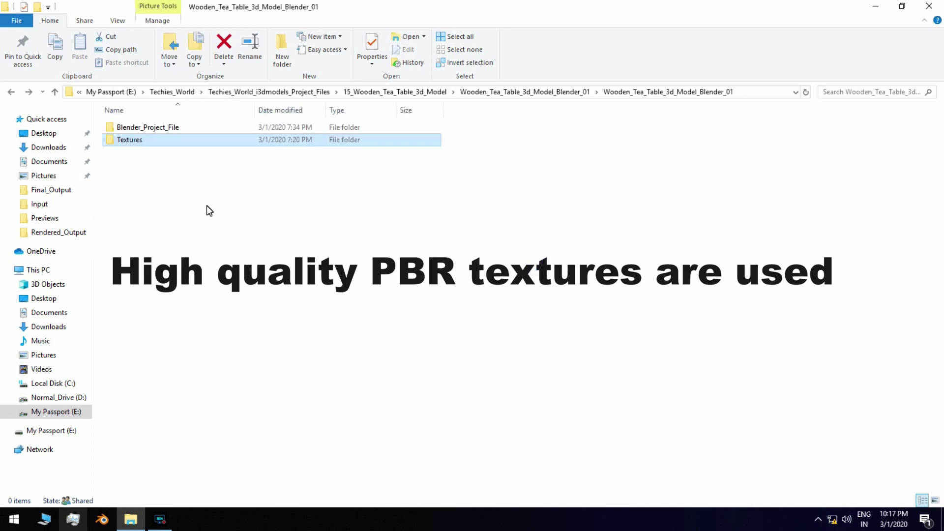
# Step: Open the Blender_Project_File folder and load Wooden_Tea_Table_01.blend in Blender
pyautogui.doubleClick(185, 128)
pyautogui.rightClick(185, 127)
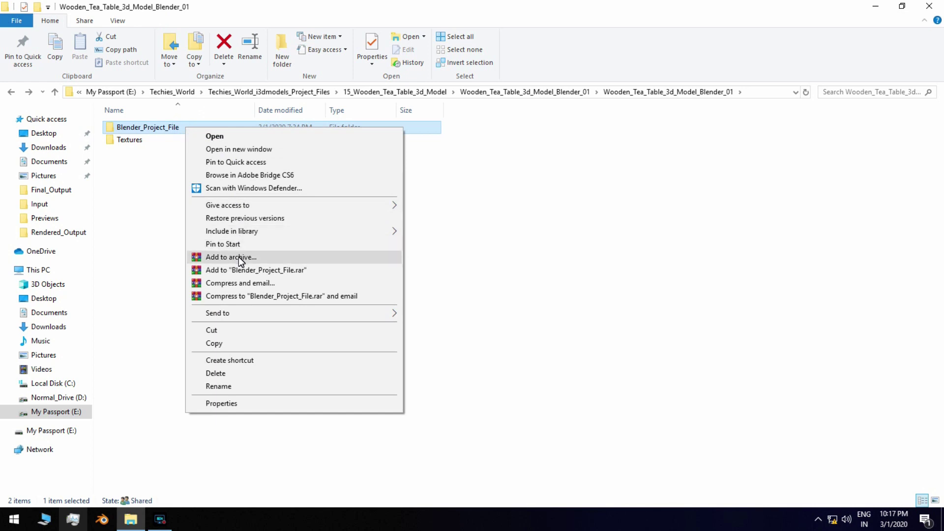
pyautogui.click(244, 139)
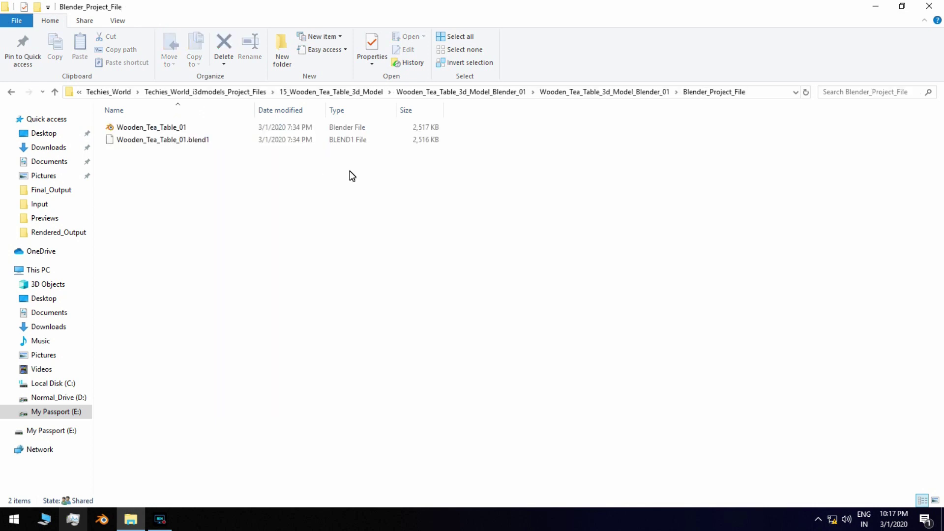
pyautogui.doubleClick(214, 130)
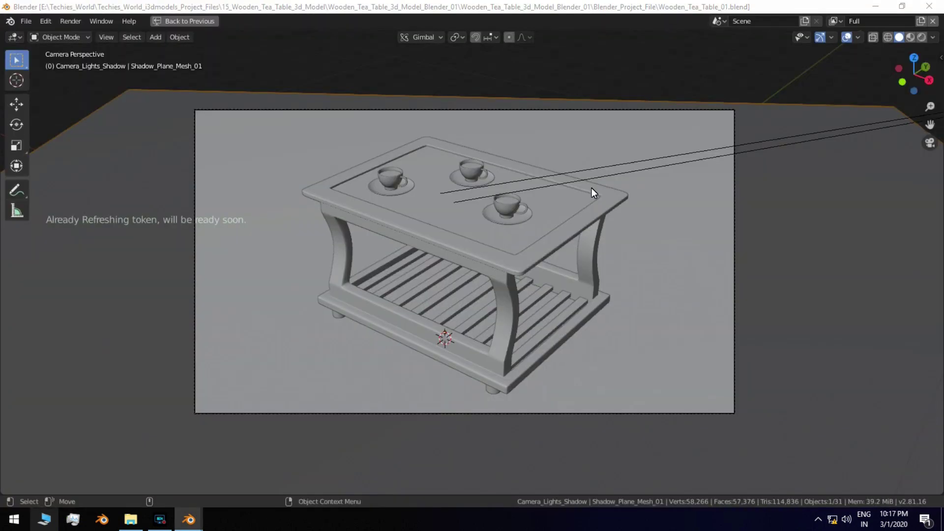
# Step: Orbit out of camera view to face the tea table, then restore the full Layout workspace
pyautogui.moveTo(583, 195); pyautogui.dragTo(414, 169, button='middle')
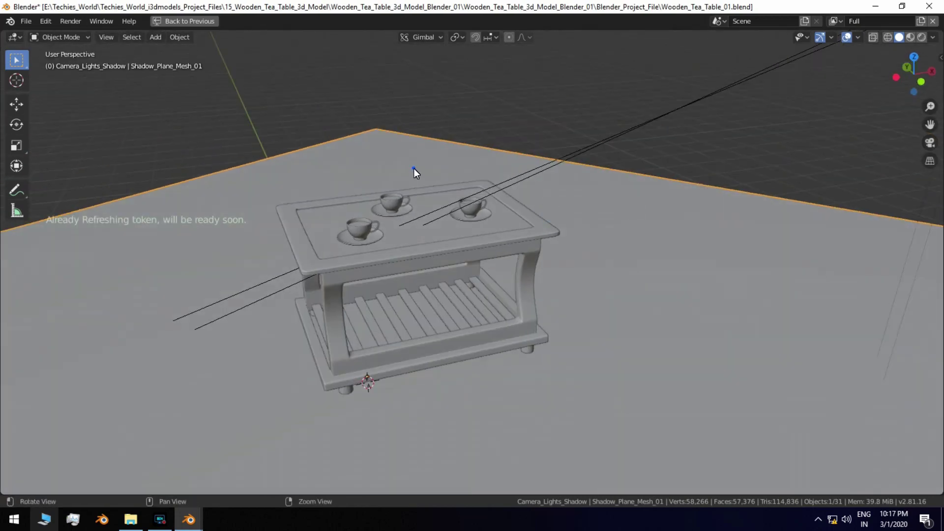
pyautogui.scroll(3, 430, 210)
pyautogui.moveTo(432, 207)
pyautogui.mouseDown(button='middle')
pyautogui.moveTo(410, 217)
pyautogui.moveTo(512, 226)
pyautogui.moveTo(441, 217)
pyautogui.mouseUp(button='middle')
pyautogui.hotkey('ctrl', 'space')
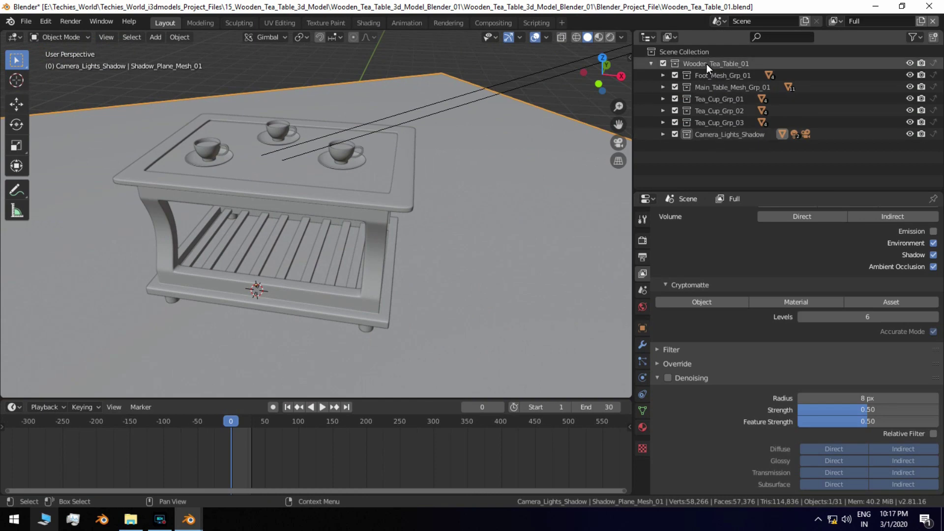
# Step: Select all objects in Foot_Mesh_Grp_01 and view the table feet from below
pyautogui.click(651, 63)
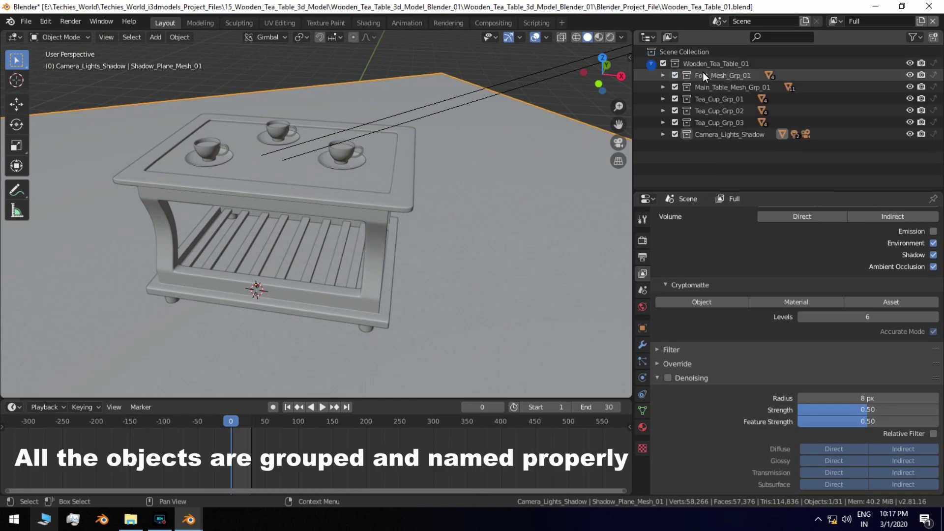
pyautogui.rightClick(723, 78)
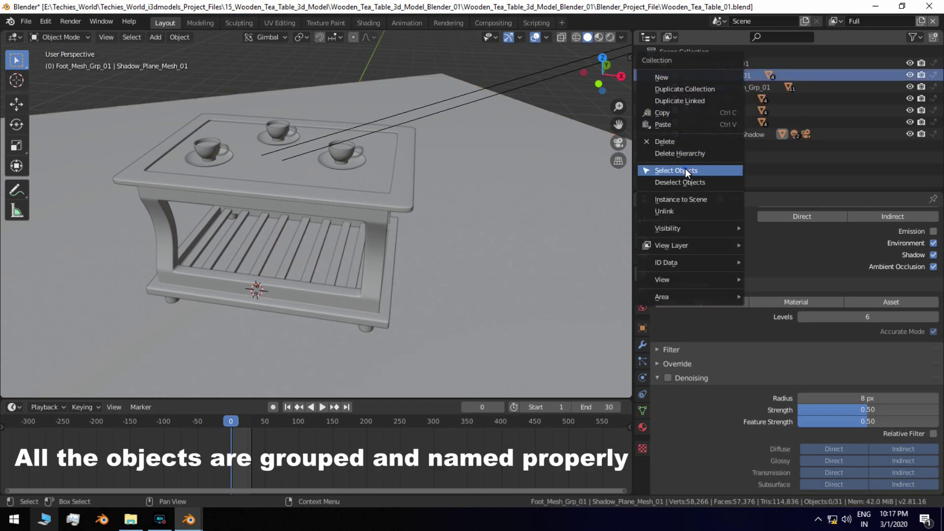
pyautogui.click(686, 168)
pyautogui.scroll(5, 328, 291)
pyautogui.moveTo(365, 272)
pyautogui.mouseDown(button='middle')
pyautogui.moveTo(373, 213)
pyautogui.moveTo(365, 227)
pyautogui.mouseUp(button='middle')
# Step: Select all objects in Main_Table_Mesh_Grp_01 and view the tabletop from above
pyautogui.click(710, 94)
pyautogui.rightClick(711, 94)
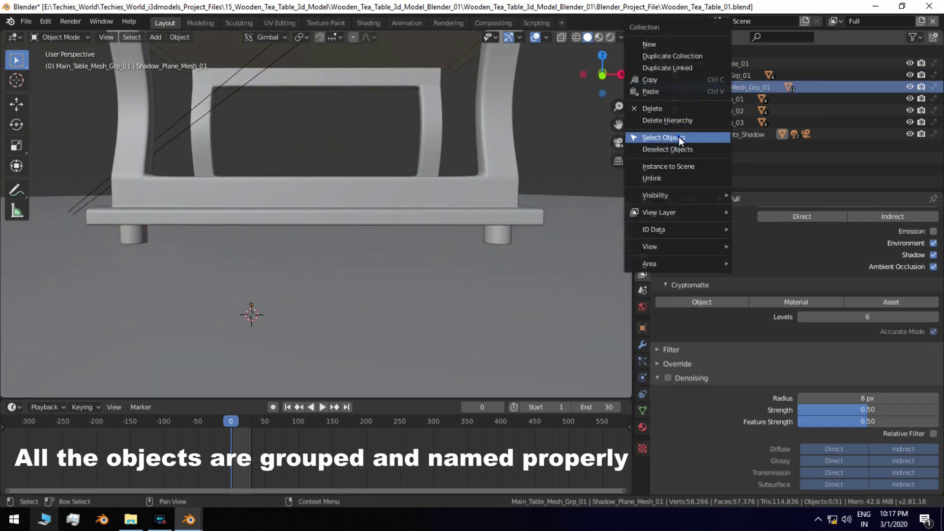
pyautogui.click(678, 137)
pyautogui.moveTo(414, 206)
pyautogui.mouseDown(button='middle')
pyautogui.moveTo(409, 260)
pyautogui.moveTo(345, 292)
pyautogui.mouseUp(button='middle')
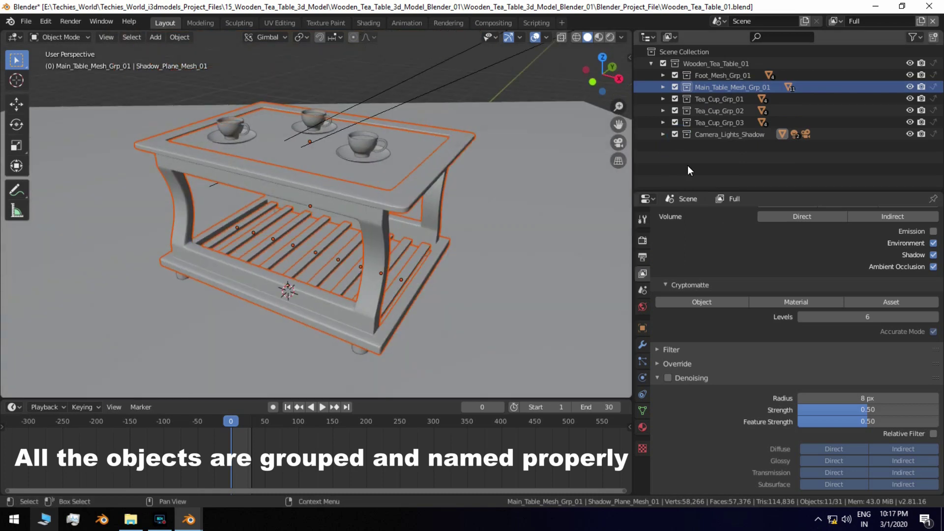
# Step: Select the objects of all three tea cup collections and frame them in view
pyautogui.click(715, 105)
pyautogui.rightClick(715, 106)
pyautogui.click(684, 138)
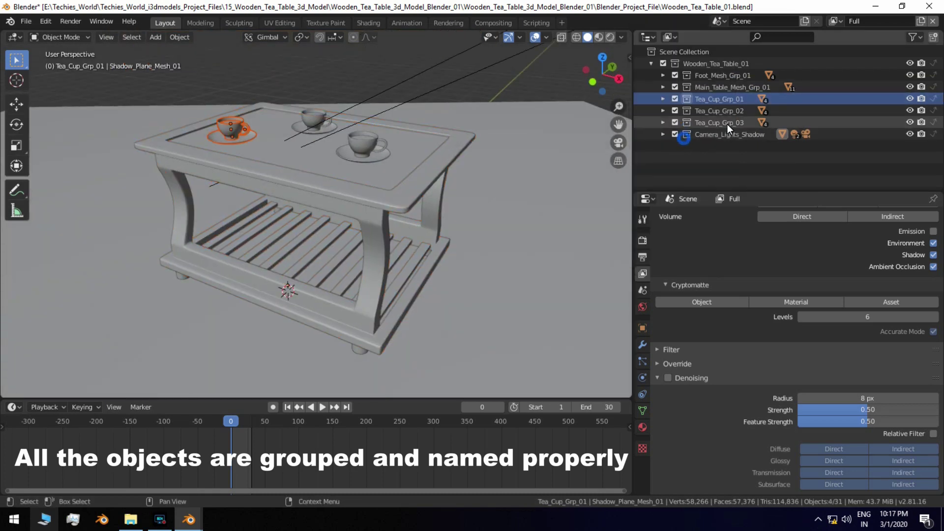
pyautogui.keyDown('shift'); pyautogui.click(734, 121); pyautogui.keyUp('shift')
pyautogui.rightClick(732, 122)
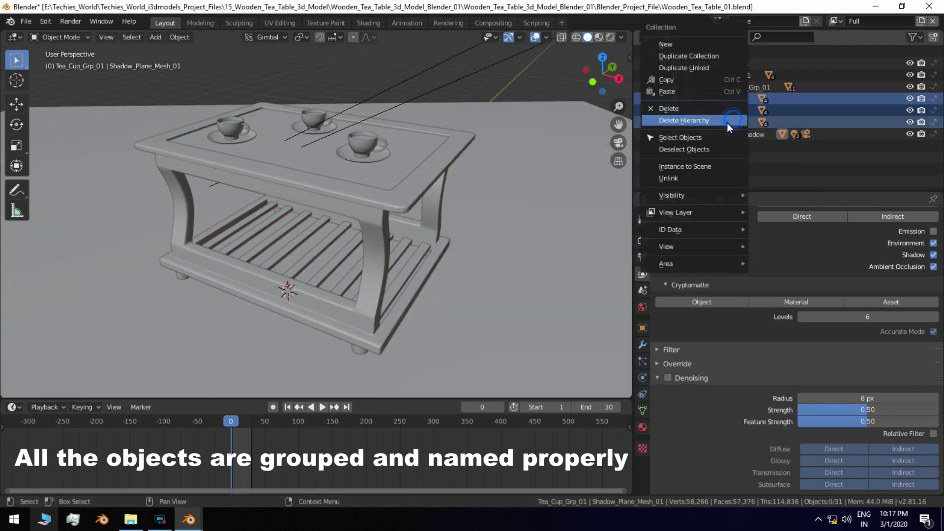
pyautogui.click(701, 138)
pyautogui.press('KP_Decimal')
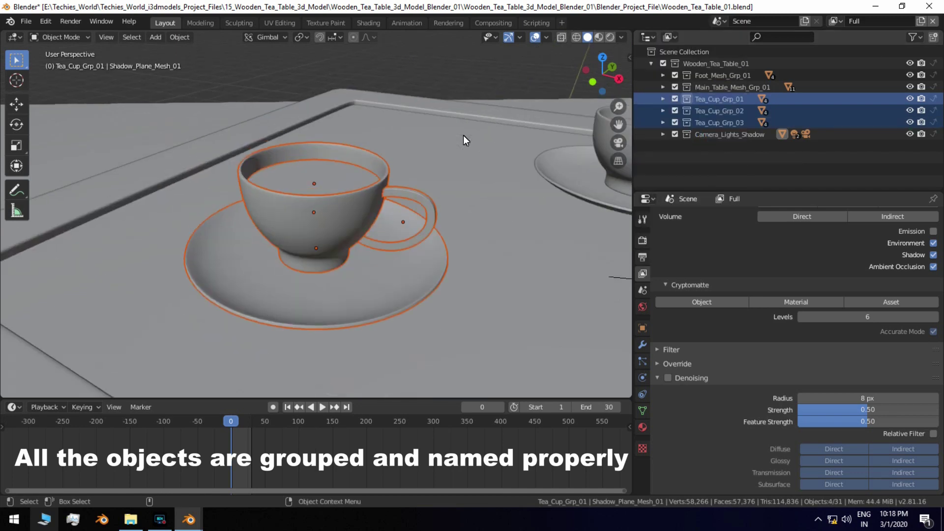
pyautogui.scroll(-3, 487, 159)
pyautogui.moveTo(204, 172); pyautogui.dragTo(401, 173, button='middle')
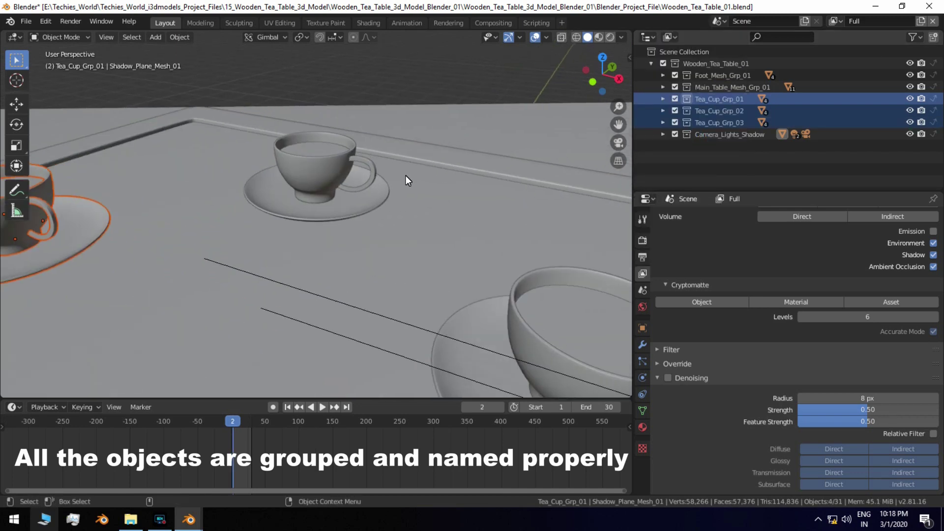
pyautogui.scroll(-2, 406, 176)
# Step: Hide Tea_Cup_Grp_01 and Tea_Cup_Grp_03, then show them again
pyautogui.click(912, 99)
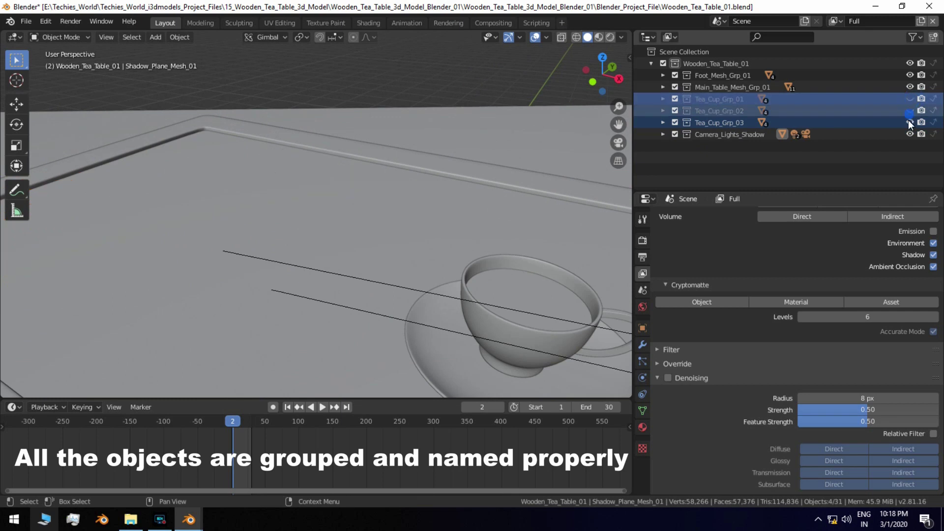
pyautogui.click(908, 122)
pyautogui.click(912, 99)
pyautogui.click(913, 122)
pyautogui.scroll(-3, 433, 206)
# Step: Select the camera, lights and shadow objects in the Camera_Lights_Shadow collection
pyautogui.click(744, 133)
pyautogui.moveTo(445, 199)
pyautogui.mouseDown(button='middle')
pyautogui.moveTo(559, 186)
pyautogui.moveTo(502, 150)
pyautogui.moveTo(445, 221)
pyautogui.mouseUp(button='middle')
pyautogui.rightClick(458, 199)
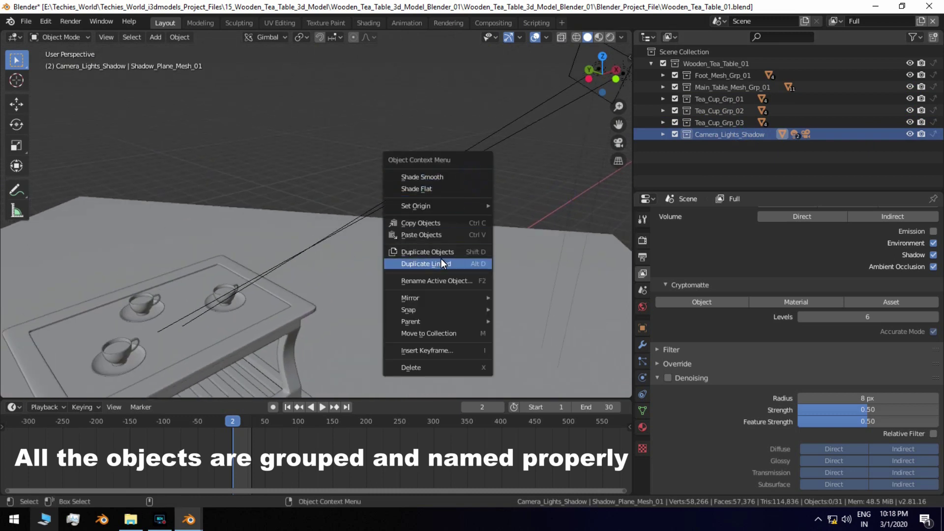
pyautogui.rightClick(730, 136)
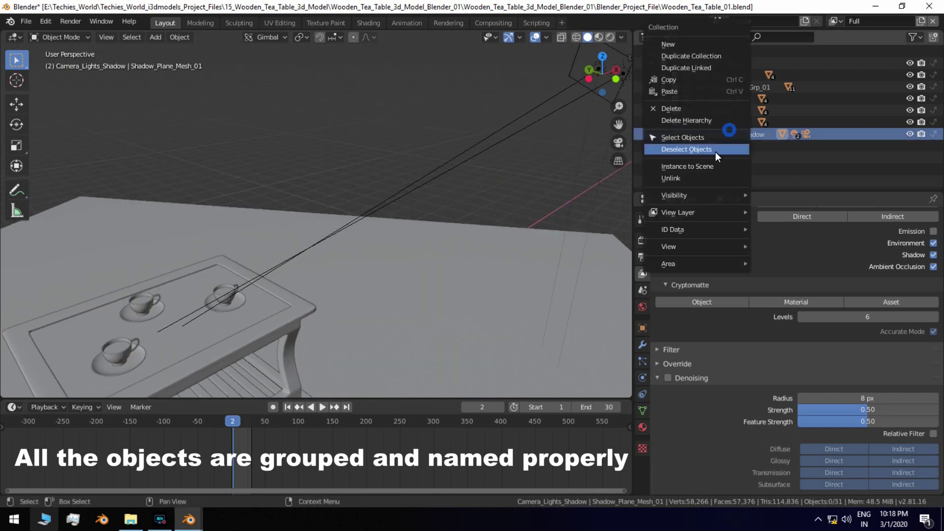
pyautogui.click(710, 138)
pyautogui.scroll(-3, 404, 194)
pyautogui.moveTo(404, 194)
pyautogui.mouseDown(button='middle')
pyautogui.moveTo(474, 175)
pyautogui.moveTo(610, 221)
pyautogui.moveTo(468, 189)
pyautogui.moveTo(431, 142)
pyautogui.mouseUp(button='middle')
# Step: Deselect everything and switch to the UV Editing workspace
pyautogui.click(389, 138)
pyautogui.scroll(3, 389, 139)
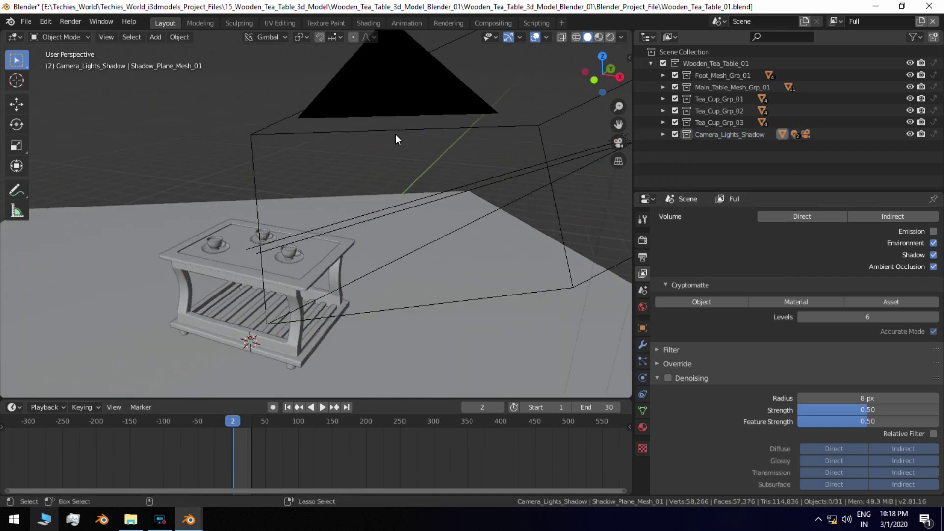
pyautogui.hotkey('ctrl', 'space')
pyautogui.hotkey('ctrl', 'space')
pyautogui.click(275, 24)
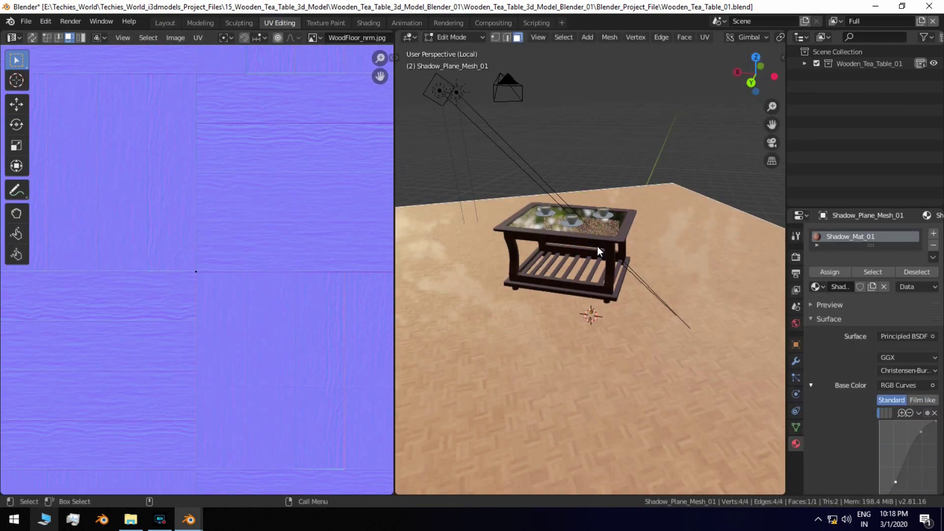
# Step: Inspect the table body's UV islands in an enlarged UV editor
pyautogui.press('Tab')
pyautogui.click(600, 247)
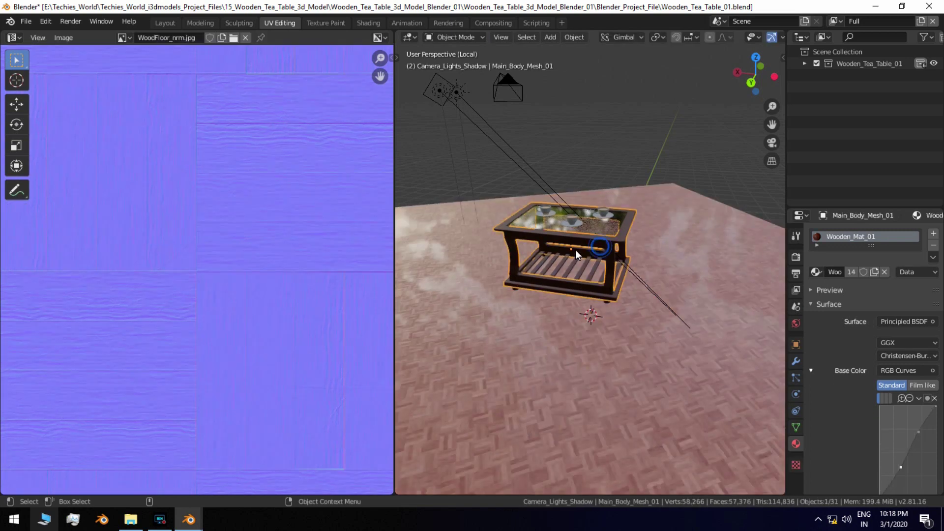
pyautogui.press('Tab')
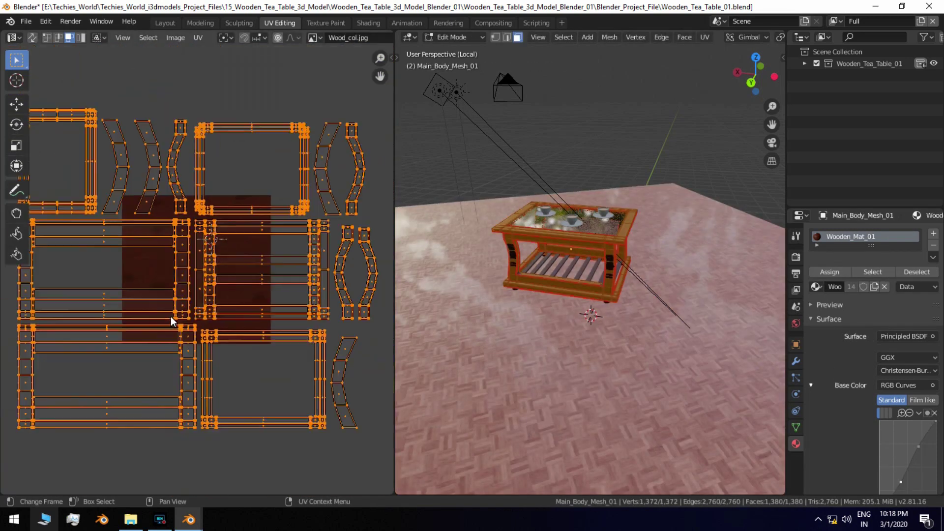
pyautogui.hotkey('ctrl', 'space')
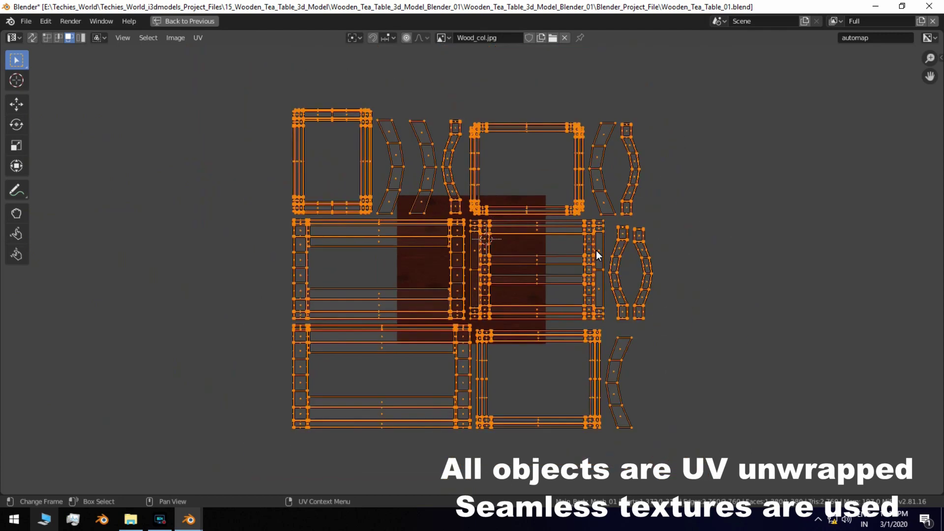
pyautogui.hotkey('ctrl', 'space')
pyautogui.press('Tab')
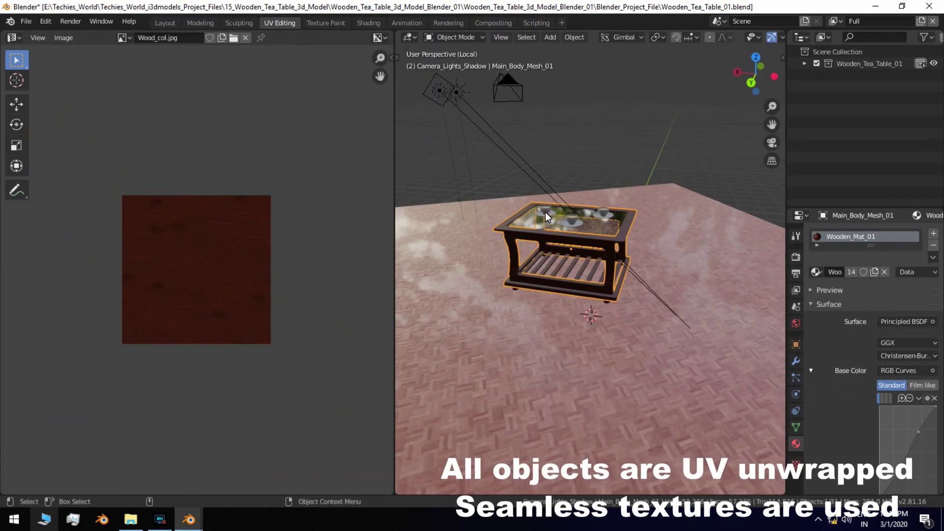
# Step: Frame the third tea cup and inspect all of its UV islands
pyautogui.click(545, 213)
pyautogui.press('KP_Decimal')
pyautogui.press('Tab')
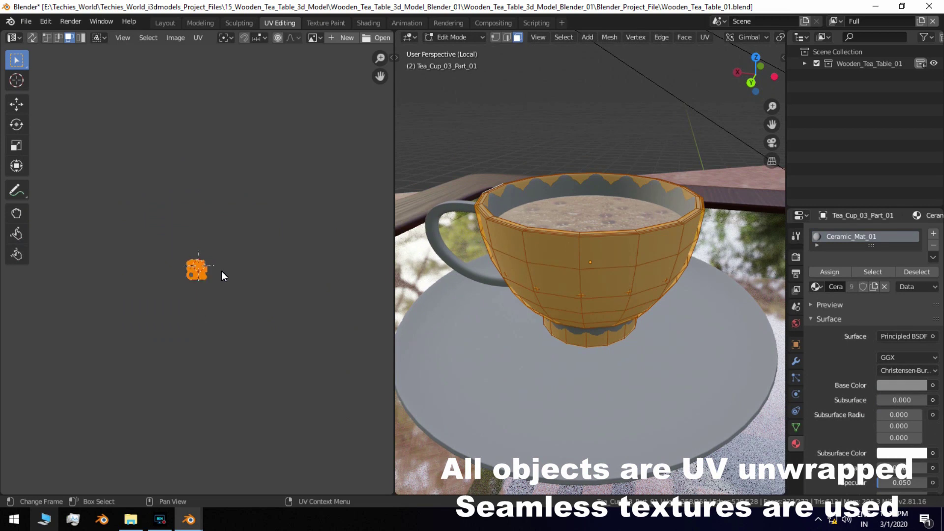
pyautogui.press('Home')
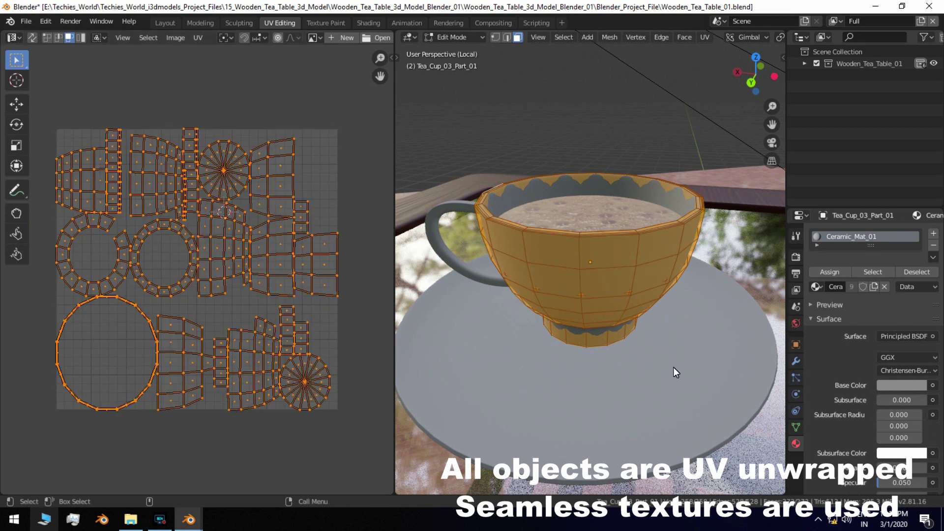
pyautogui.press('Tab')
# Step: Inspect the saucer and cup handle UVs, then switch to the Shading workspace
pyautogui.click(678, 420)
pyautogui.press('Tab')
pyautogui.press('Tab')
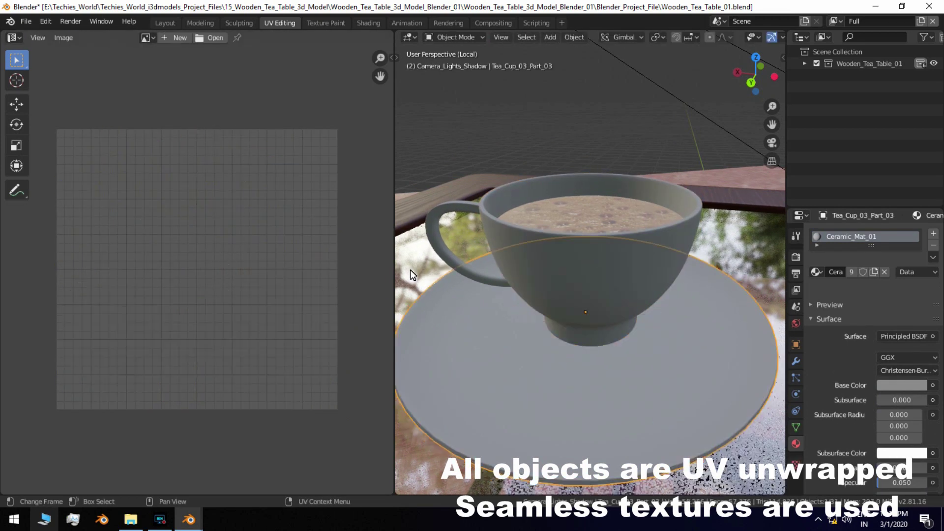
pyautogui.click(438, 219)
pyautogui.press('Tab')
pyautogui.press('Tab')
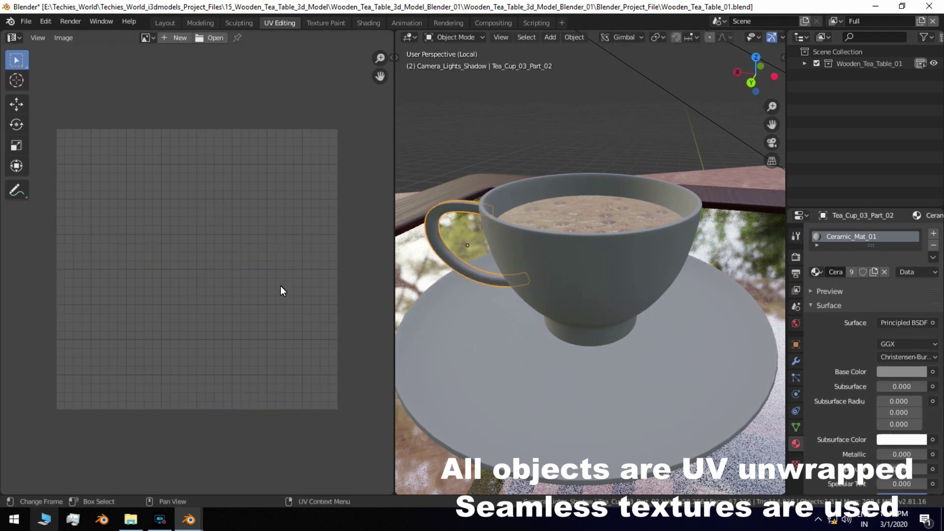
pyautogui.scroll(-3, 280, 287)
pyautogui.scroll(5, 536, 292)
pyautogui.scroll(-5, 536, 292)
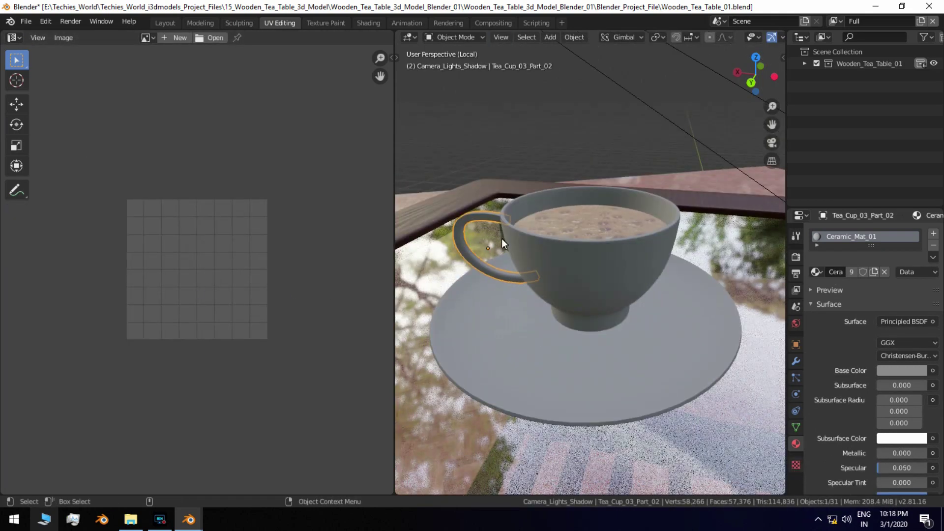
pyautogui.click(368, 23)
# Step: Show the table's Wooden_Mat_01 node tree in a maximized Shader Editor
pyautogui.click(417, 240)
pyautogui.hotkey('ctrl', 'space')
pyautogui.moveTo(444, 366); pyautogui.dragTo(404, 267, button='middle')
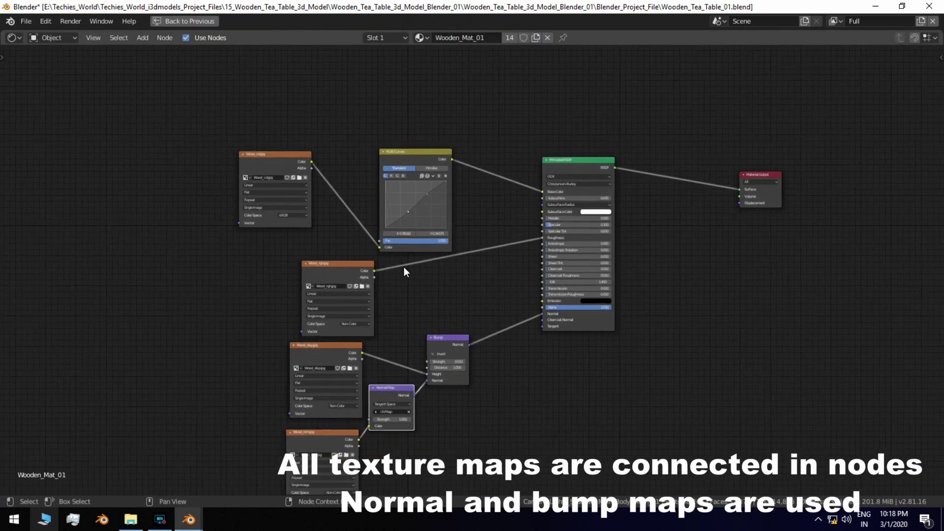
pyautogui.scroll(2, 412, 203)
pyautogui.scroll(-1, 333, 238)
pyautogui.scroll(3, 333, 241)
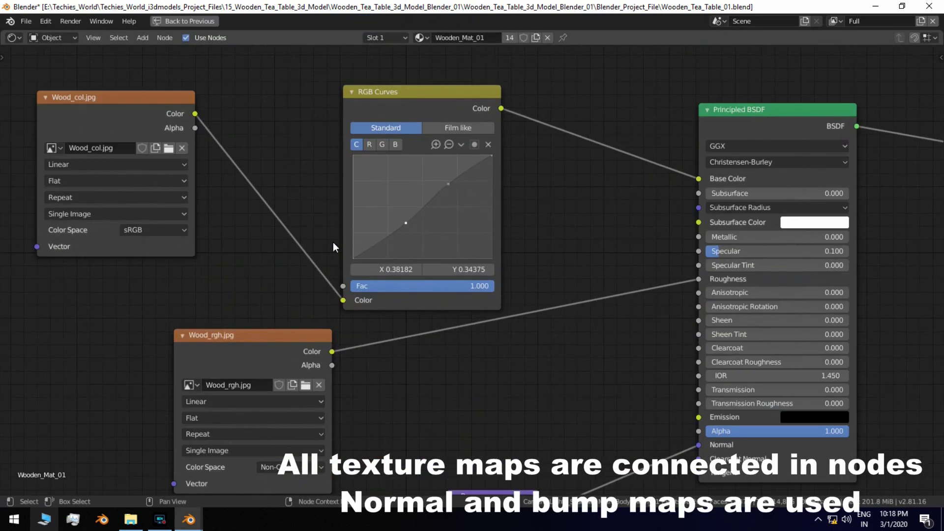
pyautogui.scroll(1, 401, 266)
# Step: Pan through the Wood_col, RGB Curves, Wood_rgh, Wood_disp, Bump, Normal Map, Principled BSDF and Output nodes
pyautogui.moveTo(401, 266); pyautogui.dragTo(611, 305, button='middle')
pyautogui.moveTo(487, 324)
pyautogui.mouseDown(button='middle')
pyautogui.moveTo(383, 279)
pyautogui.moveTo(389, 242)
pyautogui.mouseUp(button='middle')
pyautogui.moveTo(302, 456); pyautogui.dragTo(265, 290, button='middle')
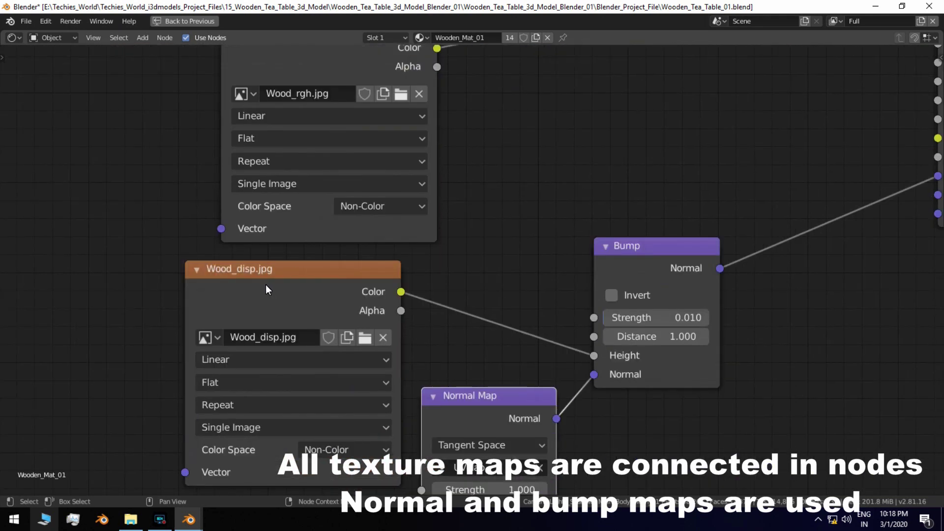
pyautogui.moveTo(498, 405)
pyautogui.mouseDown(button='middle')
pyautogui.moveTo(532, 215)
pyautogui.moveTo(659, 349)
pyautogui.moveTo(310, 130)
pyautogui.moveTo(232, 206)
pyautogui.mouseUp(button='middle')
pyautogui.moveTo(723, 119)
pyautogui.mouseDown(button='middle')
pyautogui.moveTo(684, 290)
pyautogui.moveTo(707, 271)
pyautogui.moveTo(637, 243)
pyautogui.mouseUp(button='middle')
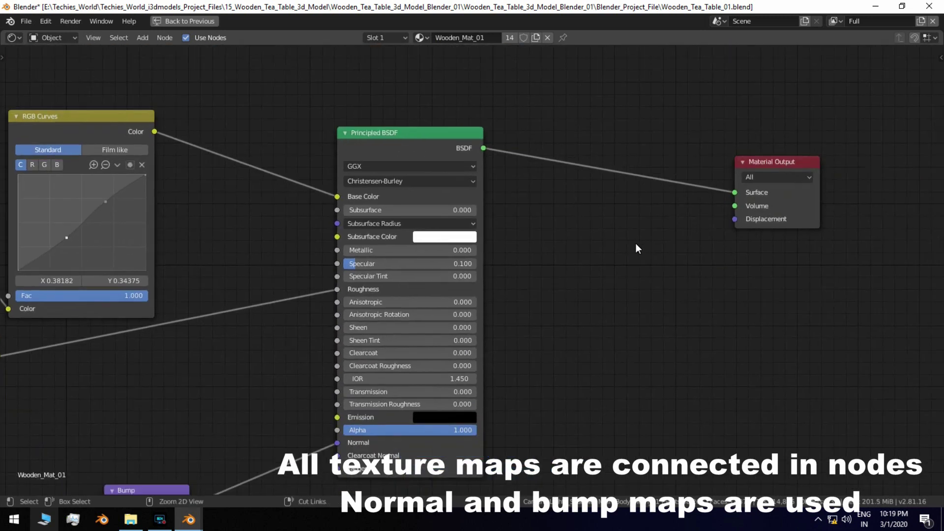
pyautogui.hotkey('ctrl', 'space')
# Step: Review the glass table top's Transparent Glass node tree, then return to Layout
pyautogui.click(417, 193)
pyautogui.hotkey('ctrl', 'space')
pyautogui.press('Home')
pyautogui.scroll(2, 711, 408)
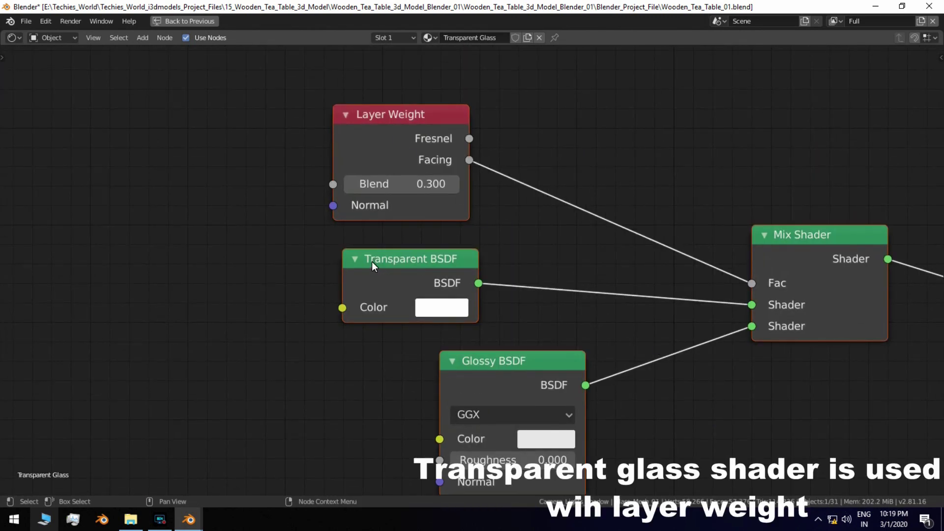
pyautogui.hotkey('ctrl', 'space')
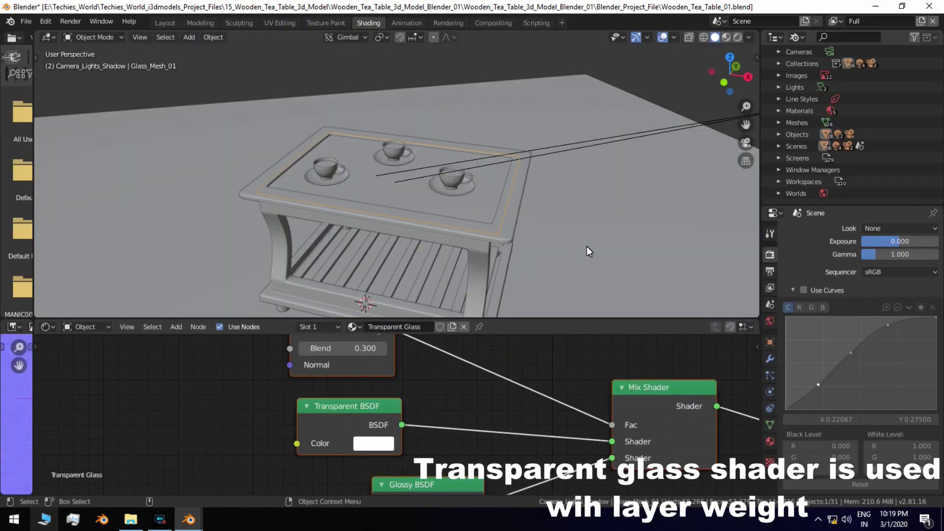
pyautogui.moveTo(664, 250); pyautogui.dragTo(617, 232, button='middle')
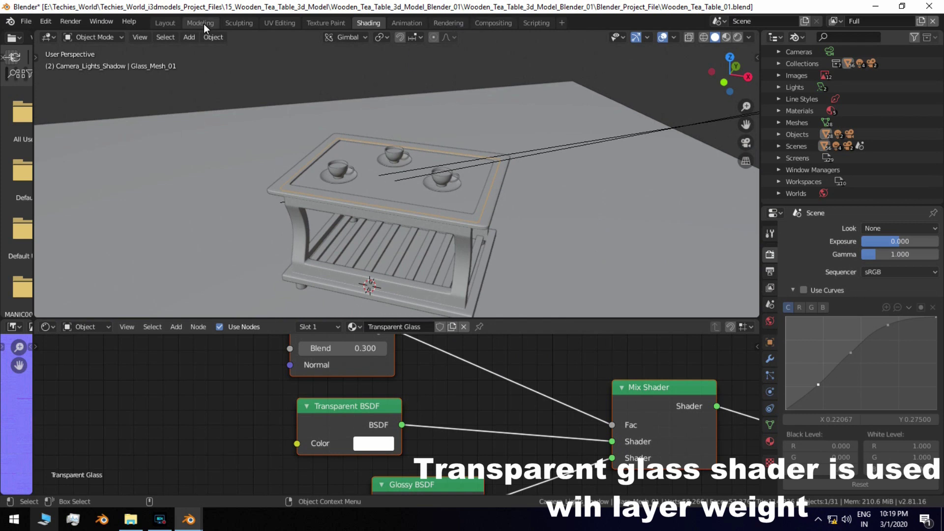
pyautogui.click(159, 23)
# Step: Review the view layer's Combined, Z, Diffuse and Glossy render passes
pyautogui.click(642, 259)
pyautogui.scroll(5, 832, 377)
pyautogui.scroll(3, 838, 389)
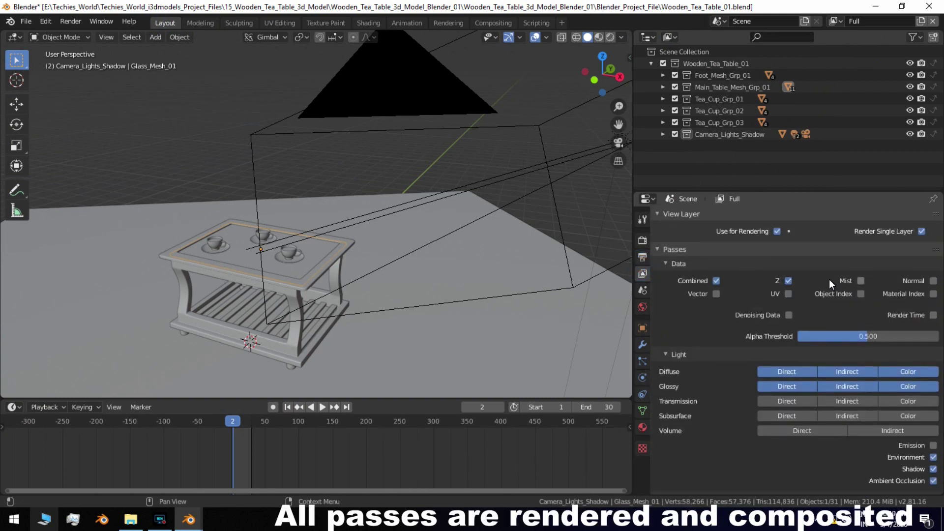
pyautogui.scroll(-3, 861, 387)
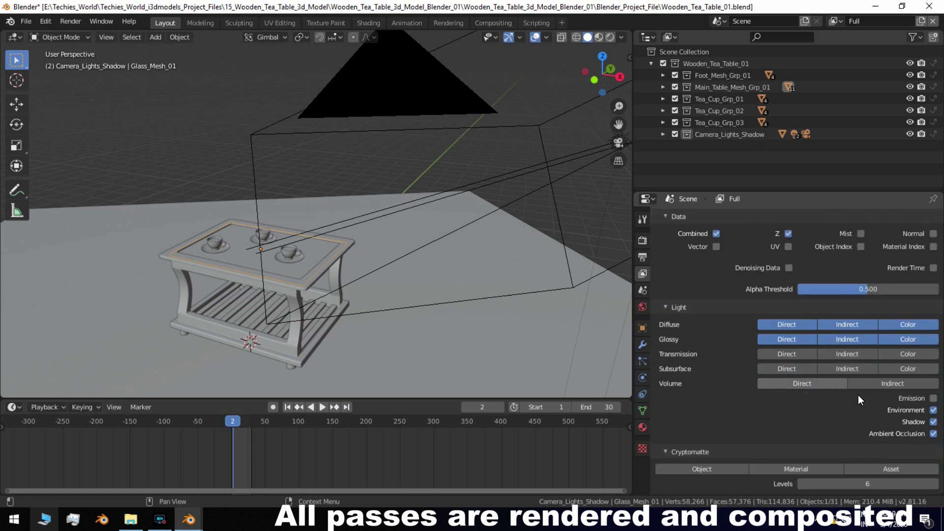
# Step: Set the render samples to 20, then switch to the Compositing workspace
pyautogui.click(643, 241)
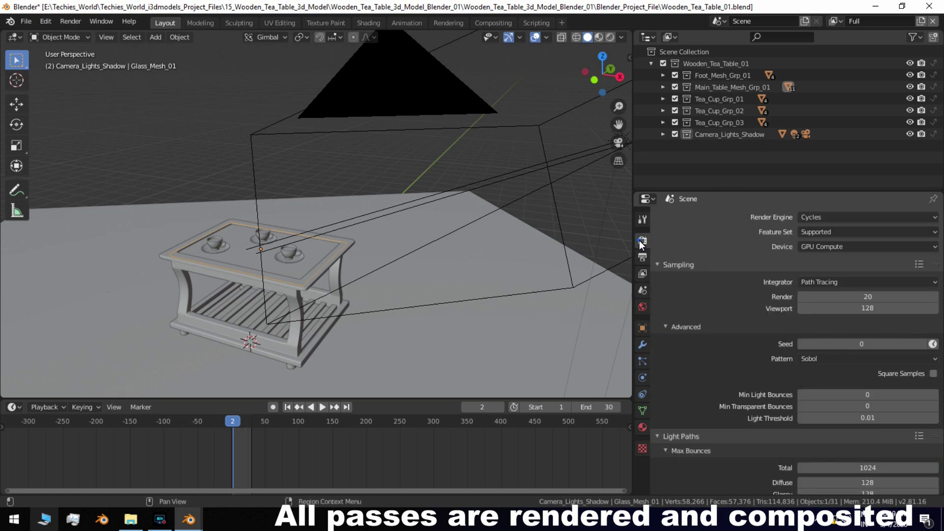
pyautogui.click(826, 299)
pyautogui.press('Return')
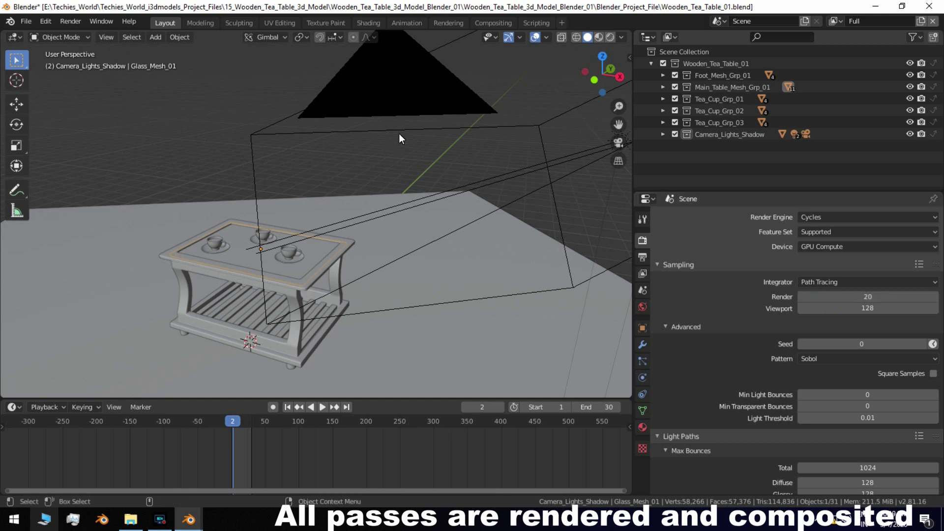
pyautogui.click(483, 23)
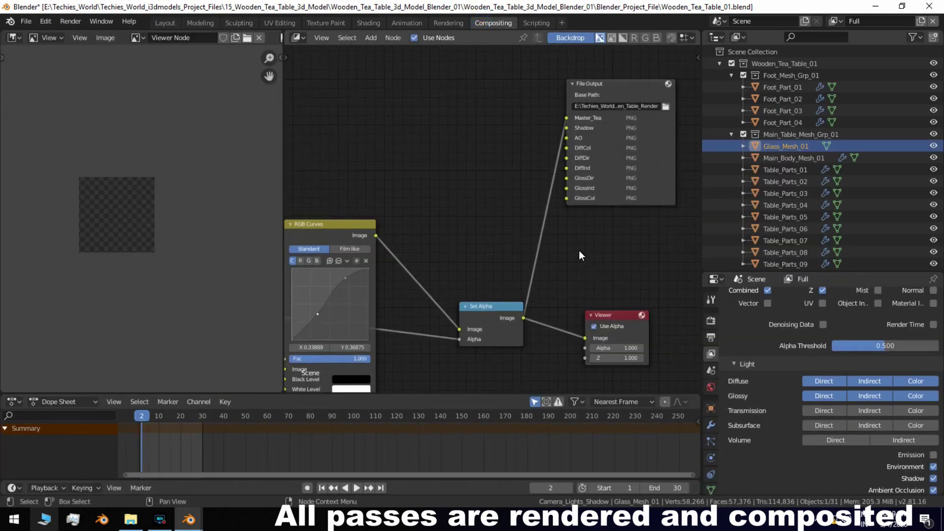
# Step: Add a Composite output node fed by Set Alpha's Image output, then return to Layout
pyautogui.hotkey('ctrl', 'space')
pyautogui.hotkey('shift', 'a')
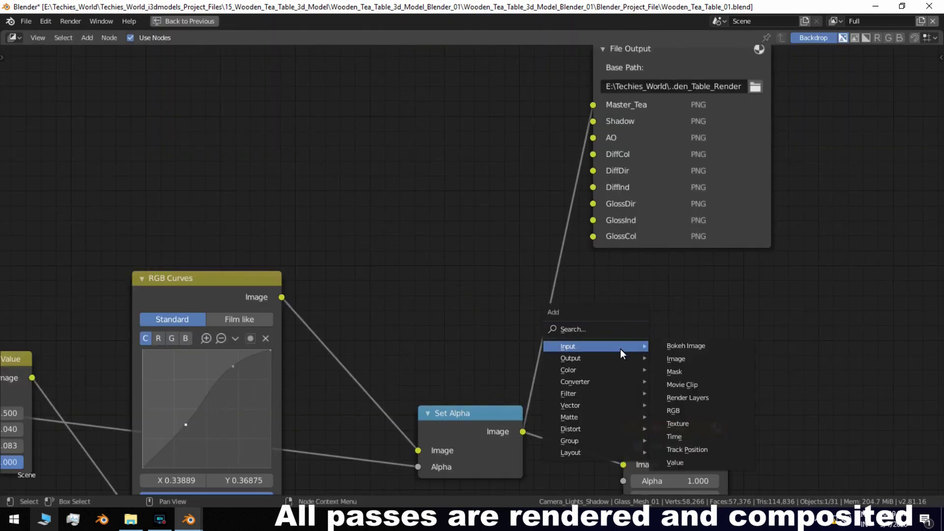
pyautogui.click(683, 358)
pyautogui.click(637, 313)
pyautogui.moveTo(523, 432)
pyautogui.mouseDown()
pyautogui.moveTo(599, 371)
pyautogui.moveTo(636, 356)
pyautogui.mouseUp()
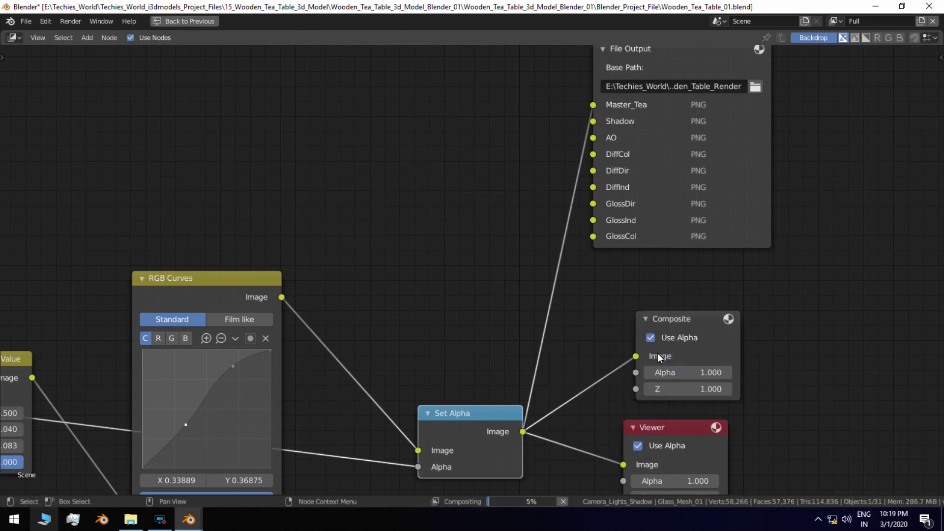
pyautogui.hotkey('ctrl', 'space')
pyautogui.click(165, 23)
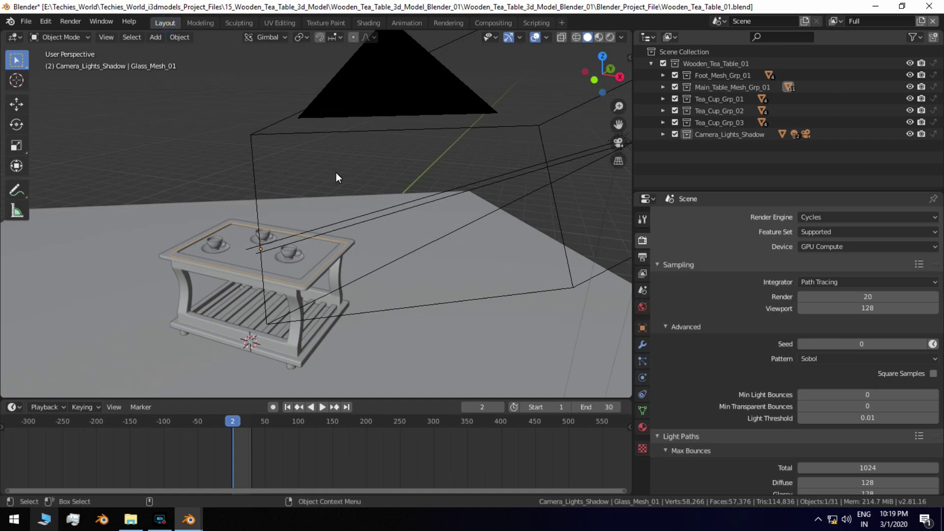
# Step: Save the file, look through the scene camera, and switch to rendered shading
pyautogui.moveTo(403, 170); pyautogui.dragTo(439, 166, button='middle')
pyautogui.scroll(-3, 439, 165)
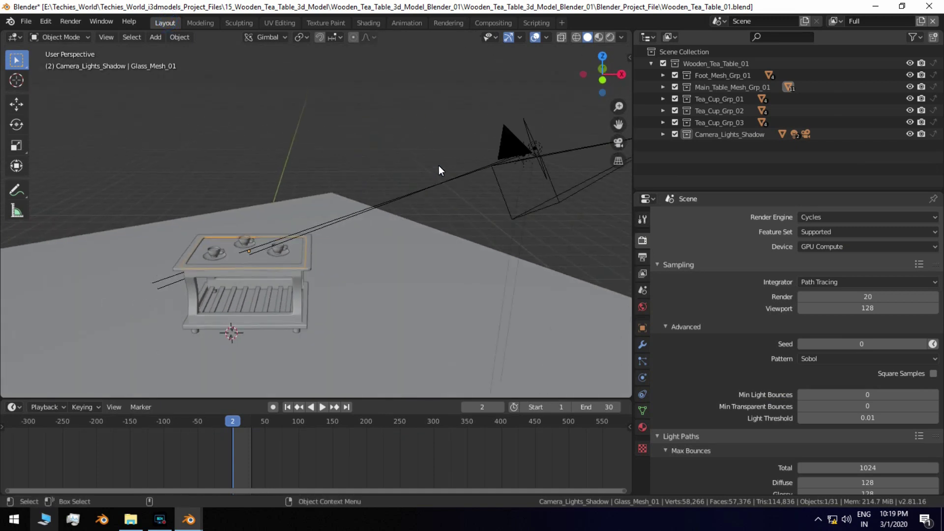
pyautogui.hotkey('ctrl', 's')
pyautogui.moveTo(445, 163)
pyautogui.mouseDown(button='middle')
pyautogui.moveTo(430, 164)
pyautogui.moveTo(442, 205)
pyautogui.mouseUp(button='middle')
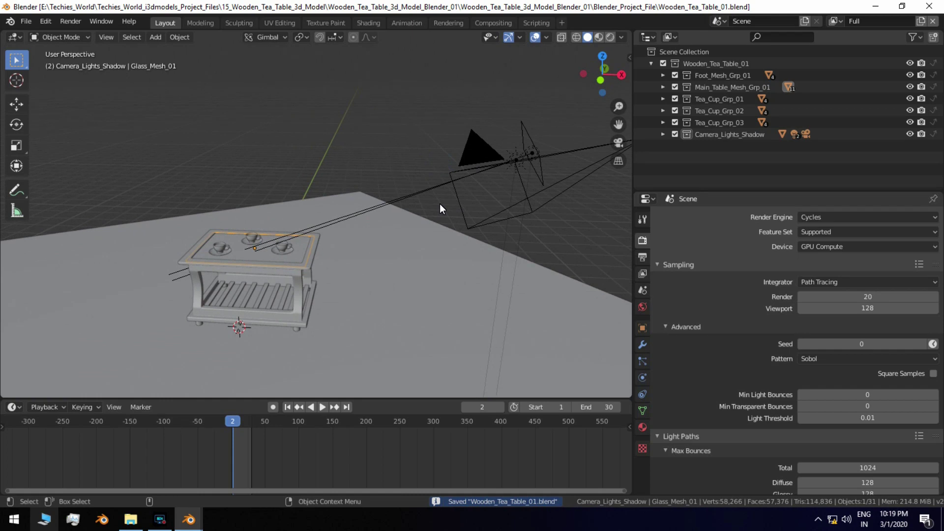
pyautogui.press('KP_0')
pyautogui.press('z')
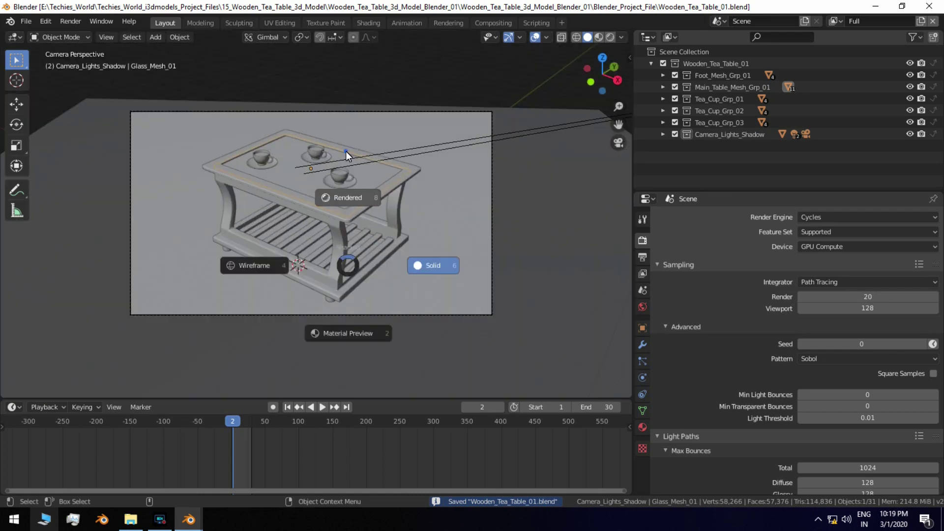
pyautogui.click(346, 151)
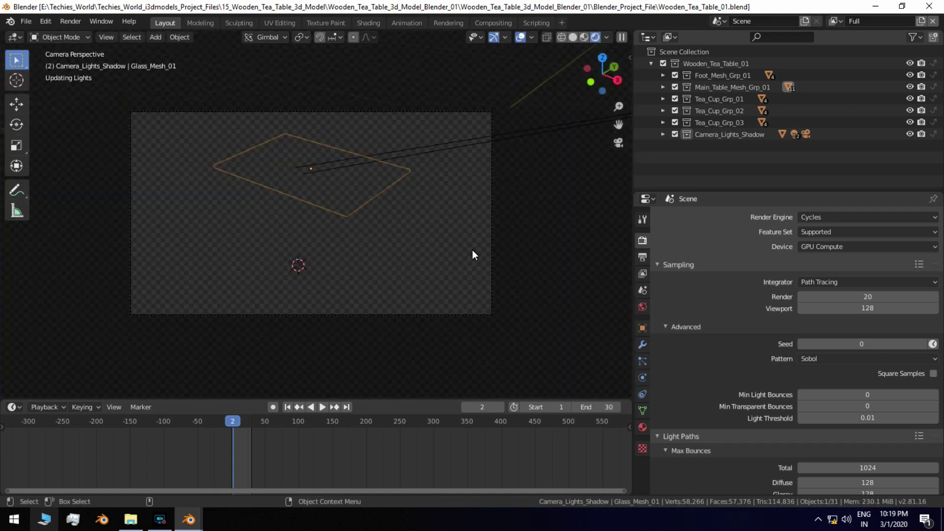
# Step: Orbit the maximized rendered view around the three cups, then restore panels and show world settings
pyautogui.hotkey('ctrl', 'space')
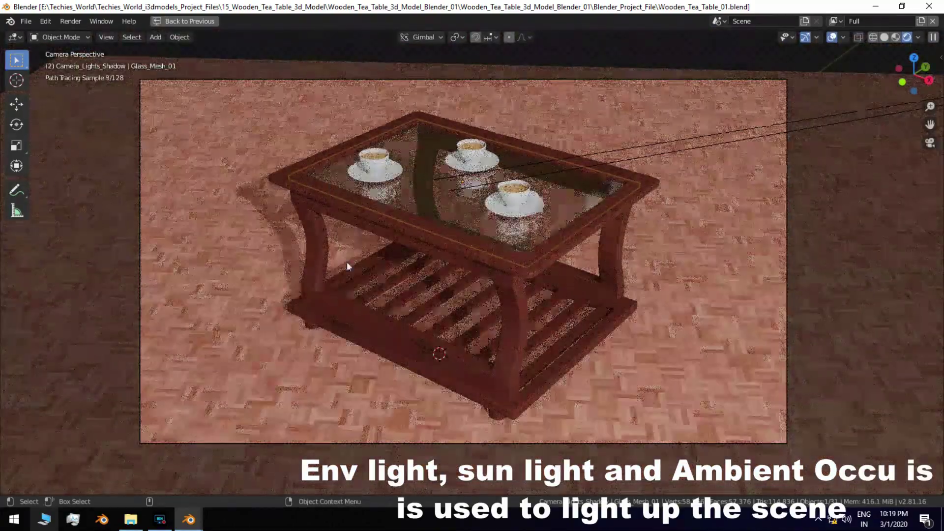
pyautogui.moveTo(347, 262)
pyautogui.mouseDown(button='middle')
pyautogui.moveTo(455, 242)
pyautogui.moveTo(343, 289)
pyautogui.moveTo(419, 203)
pyautogui.moveTo(434, 253)
pyautogui.moveTo(498, 223)
pyautogui.moveTo(419, 239)
pyautogui.moveTo(514, 263)
pyautogui.moveTo(448, 251)
pyautogui.moveTo(470, 248)
pyautogui.moveTo(263, 253)
pyautogui.moveTo(643, 331)
pyautogui.moveTo(591, 213)
pyautogui.moveTo(610, 266)
pyautogui.moveTo(676, 199)
pyautogui.moveTo(594, 375)
pyautogui.mouseUp(button='middle')
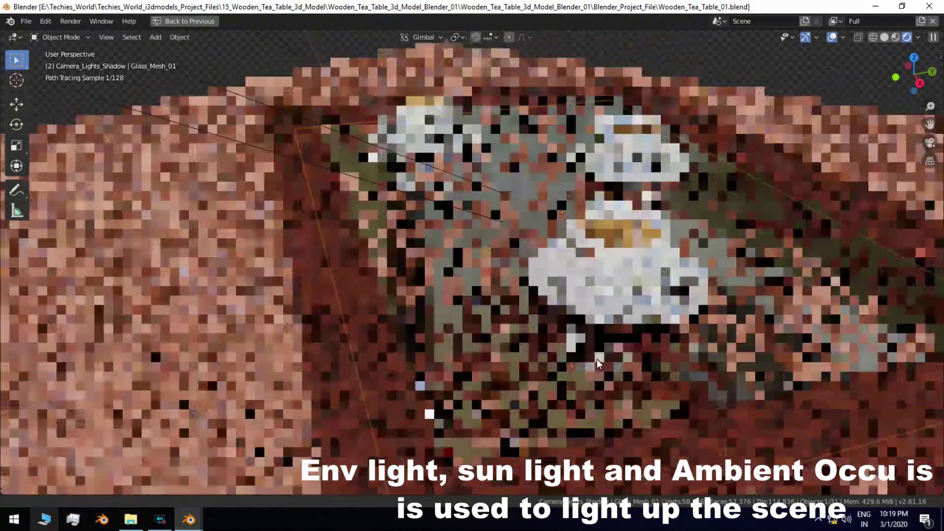
pyautogui.scroll(5, 653, 364)
pyautogui.moveTo(642, 290); pyautogui.dragTo(649, 319, button='middle')
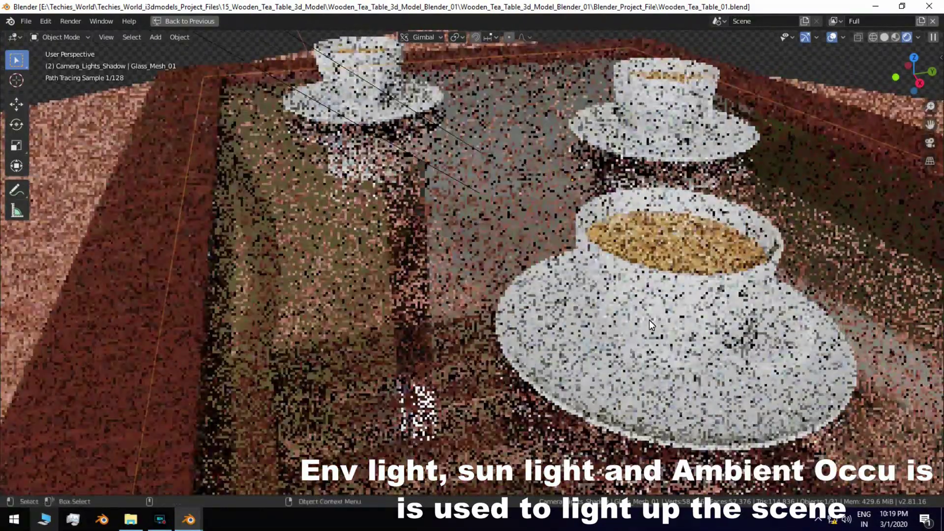
pyautogui.moveTo(630, 276)
pyautogui.mouseDown(button='middle')
pyautogui.moveTo(696, 278)
pyautogui.moveTo(594, 296)
pyautogui.moveTo(605, 275)
pyautogui.moveTo(496, 288)
pyautogui.moveTo(567, 246)
pyautogui.mouseUp(button='middle')
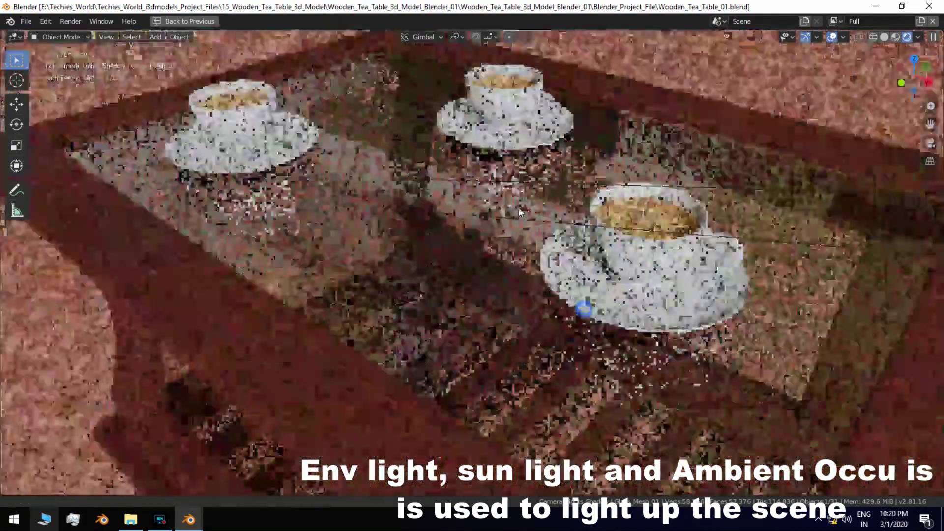
pyautogui.scroll(-3, 541, 252)
pyautogui.scroll(-5, 518, 254)
pyautogui.moveTo(517, 254)
pyautogui.mouseDown(button='middle')
pyautogui.moveTo(506, 253)
pyautogui.moveTo(519, 246)
pyautogui.mouseUp(button='middle')
pyautogui.scroll(3, 507, 254)
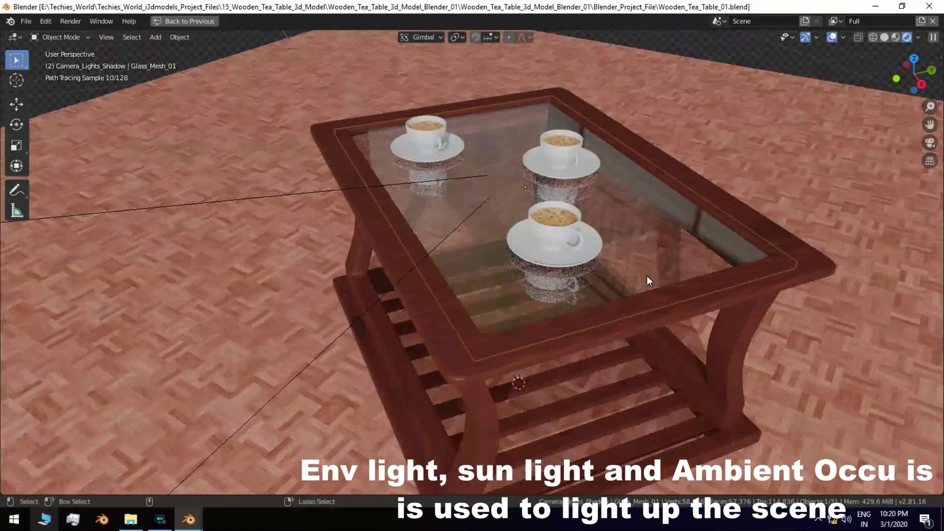
pyautogui.hotkey('ctrl', 'space')
pyautogui.click(642, 305)
# Step: Review the World AO settings and the Sun lights in the camera and lights collection
pyautogui.scroll(-1, 812, 283)
pyautogui.scroll(-7, 875, 354)
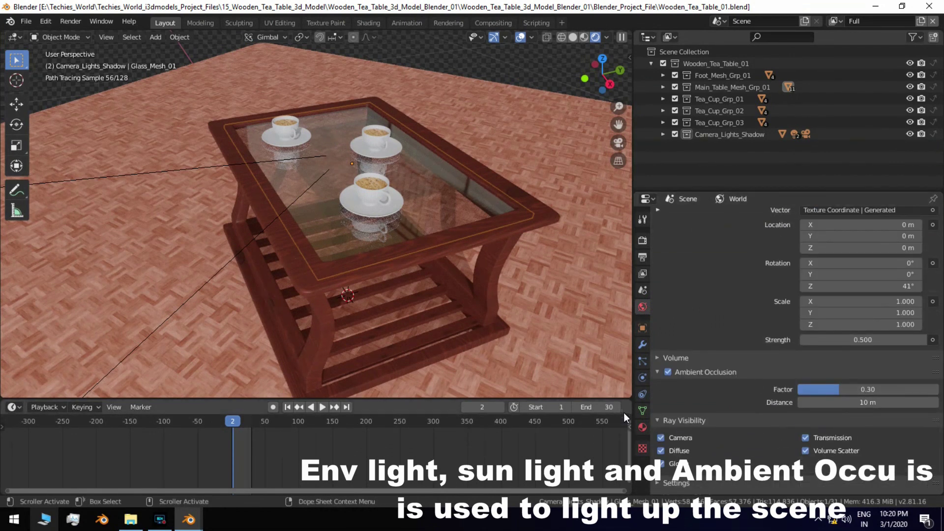
pyautogui.scroll(-4, 511, 198)
pyautogui.scroll(2, 282, 191)
pyautogui.click(226, 209)
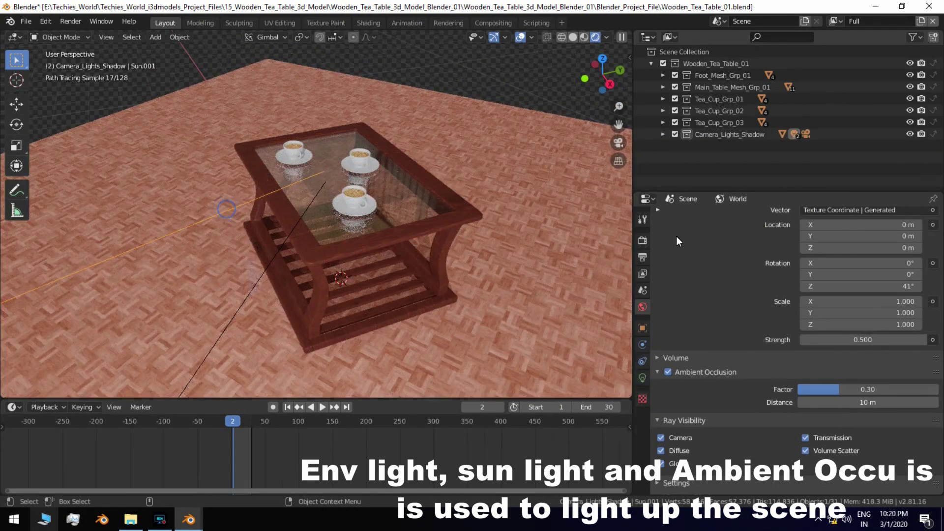
pyautogui.click(643, 377)
pyautogui.click(236, 318)
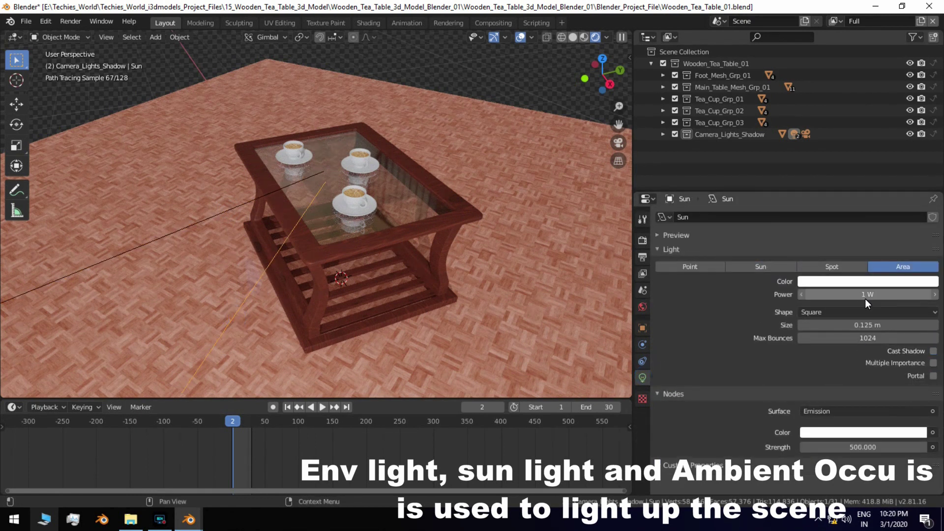
pyautogui.click(664, 134)
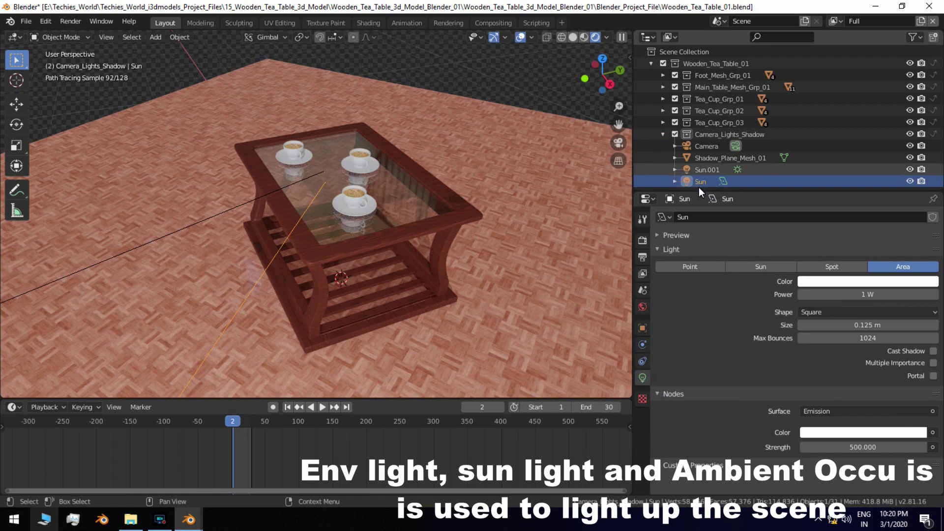
# Step: Select the floor shadow plane, switch to the scene camera view, and start the final F12 render
pyautogui.moveTo(525, 206)
pyautogui.mouseDown(button='middle')
pyautogui.moveTo(584, 197)
pyautogui.moveTo(511, 238)
pyautogui.mouseUp(button='middle')
pyautogui.click(512, 238)
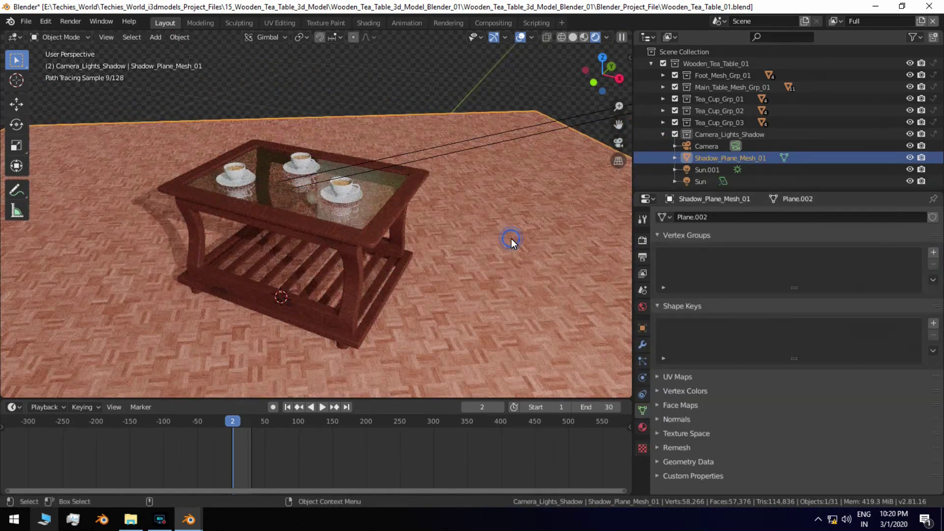
pyautogui.press('KP_0')
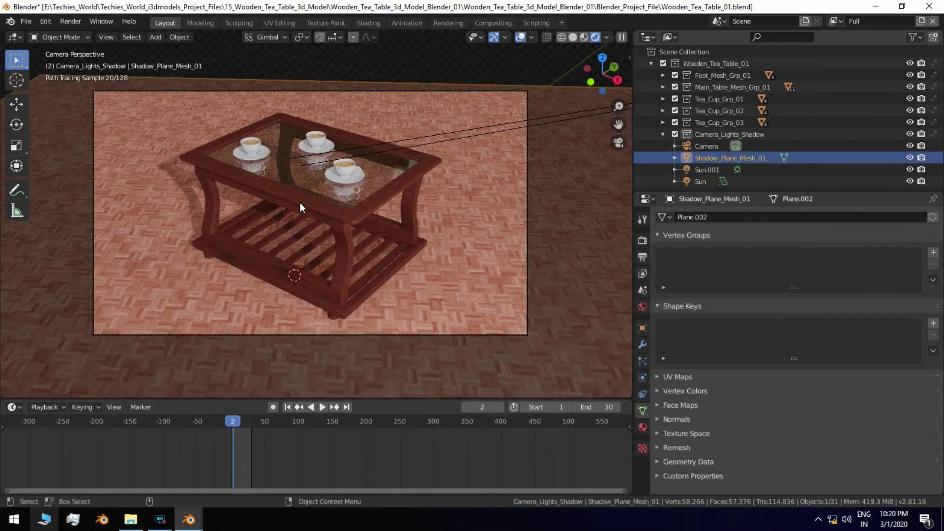
pyautogui.press('F12')
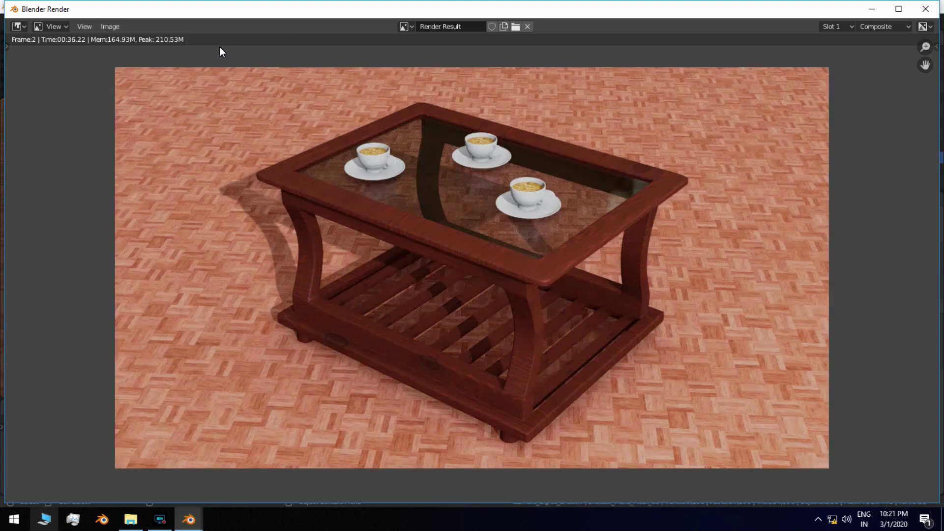
# Step: Zoom around the finished render, close the render window, and switch the viewport to Solid shading
pyautogui.scroll(1, 424, 182)
pyautogui.scroll(2, 490, 320)
pyautogui.scroll(-1, 480, 287)
pyautogui.scroll(-3, 475, 274)
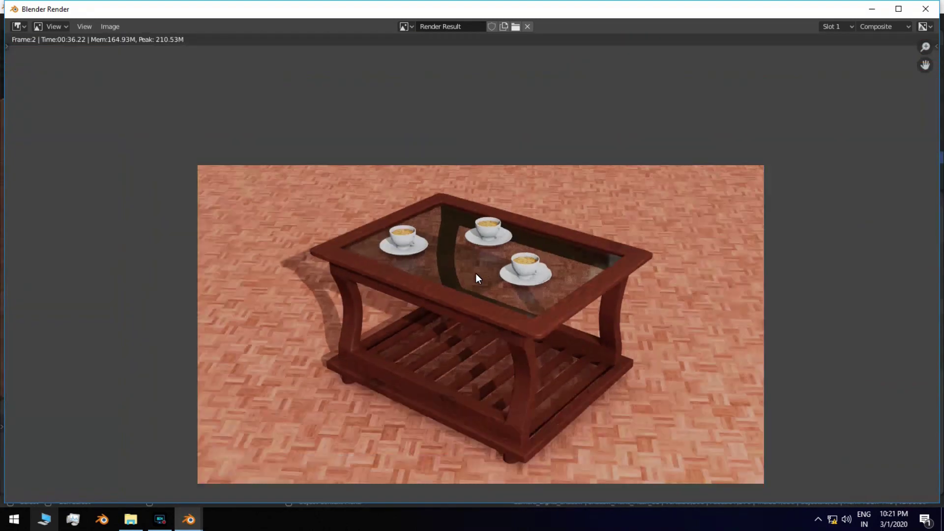
pyautogui.scroll(-1, 567, 313)
pyautogui.scroll(1, 529, 290)
pyautogui.scroll(1, 537, 239)
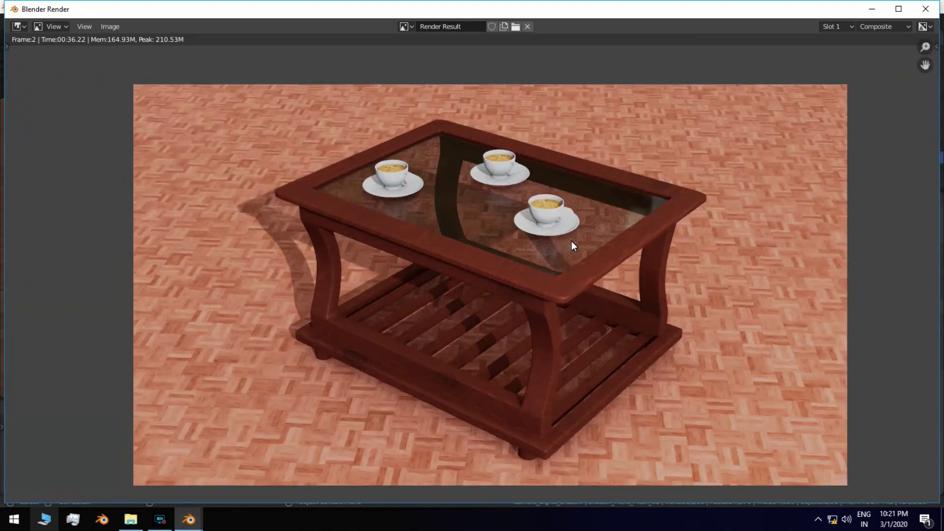
pyautogui.scroll(-2, 541, 275)
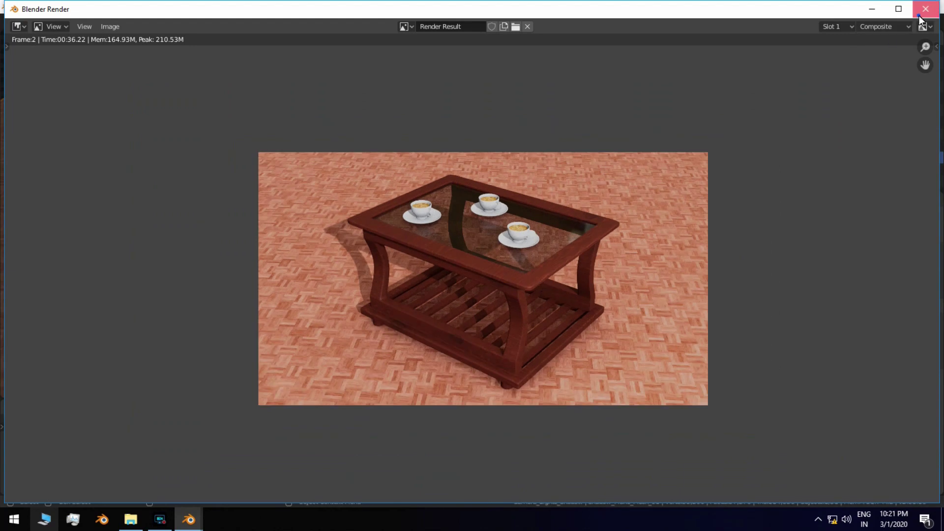
pyautogui.click(926, 9)
pyautogui.press('z')
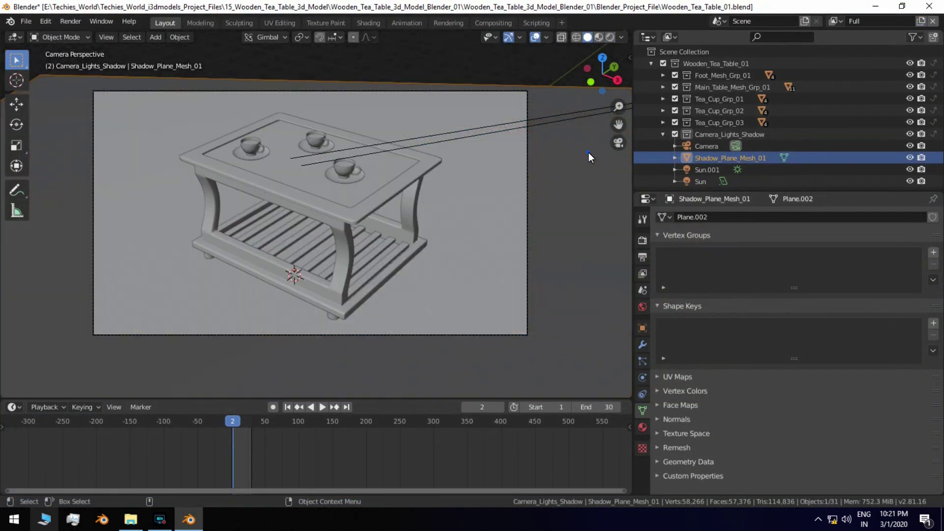
pyautogui.click(498, 25)
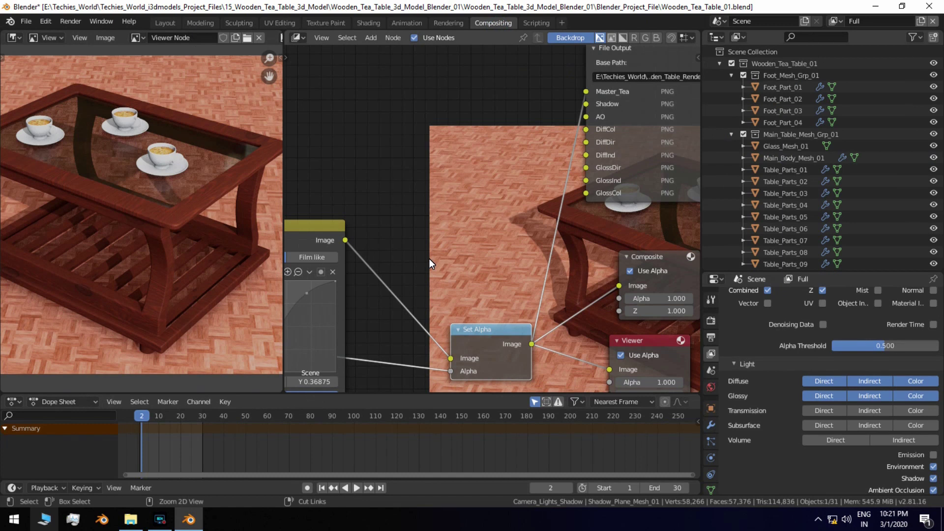
pyautogui.hotkey('ctrl', 'space')
pyautogui.scroll(-3, 429, 260)
pyautogui.moveTo(363, 261); pyautogui.dragTo(562, 213, button='middle')
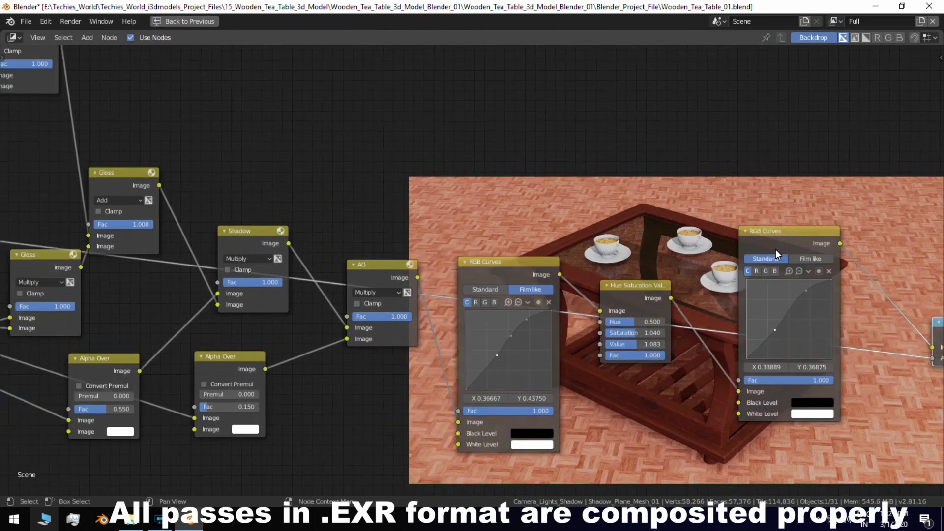
pyautogui.moveTo(375, 260); pyautogui.dragTo(768, 264, button='middle')
pyautogui.scroll(1, 351, 218)
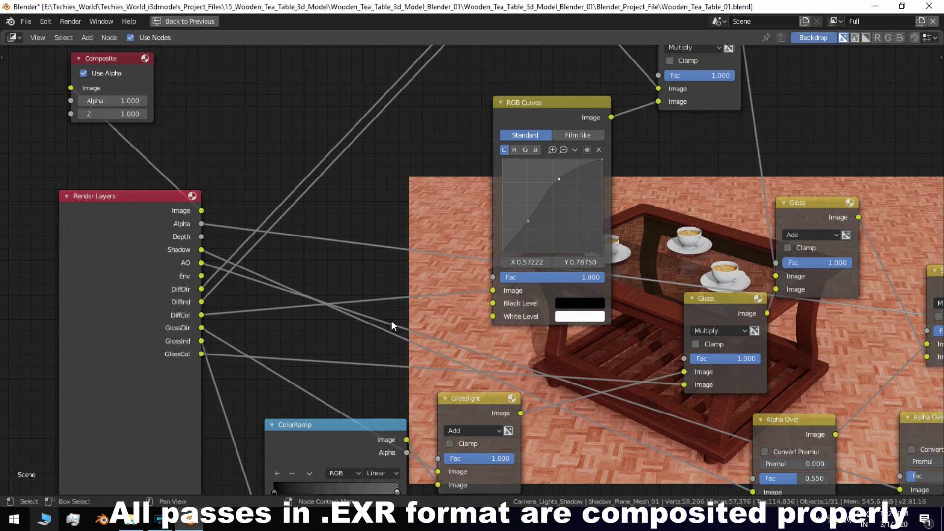
pyautogui.moveTo(734, 135); pyautogui.dragTo(742, 254, button='middle')
pyautogui.scroll(-1, 742, 254)
pyautogui.moveTo(710, 207)
pyautogui.mouseDown(button='middle')
pyautogui.moveTo(690, 85)
pyautogui.moveTo(434, 104)
pyautogui.mouseUp(button='middle')
pyautogui.moveTo(753, 260)
pyautogui.mouseDown(button='middle')
pyautogui.moveTo(468, 243)
pyautogui.moveTo(5, 256)
pyautogui.moveTo(2, 303)
pyautogui.mouseUp(button='middle')
pyautogui.scroll(3, 858, 264)
pyautogui.moveTo(866, 238); pyautogui.dragTo(680, 333, button='middle')
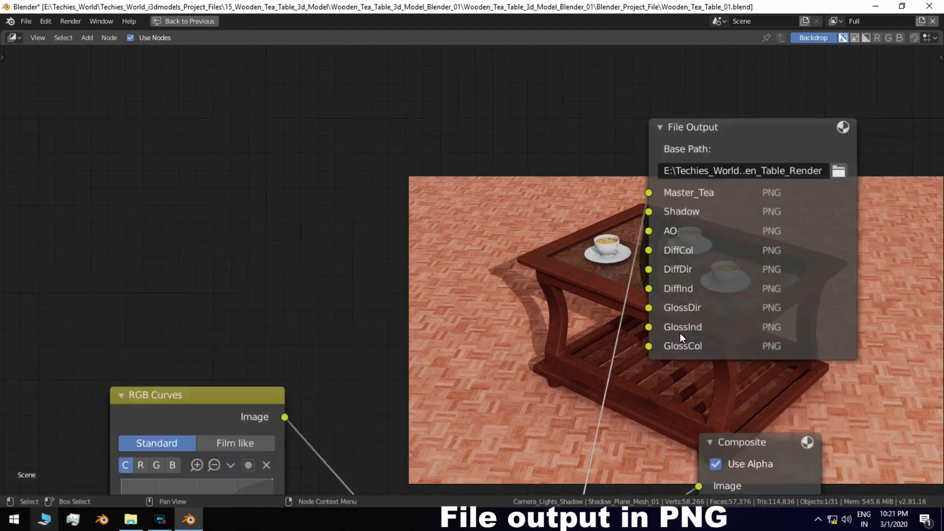
pyautogui.moveTo(741, 206); pyautogui.dragTo(681, 162, button='middle')
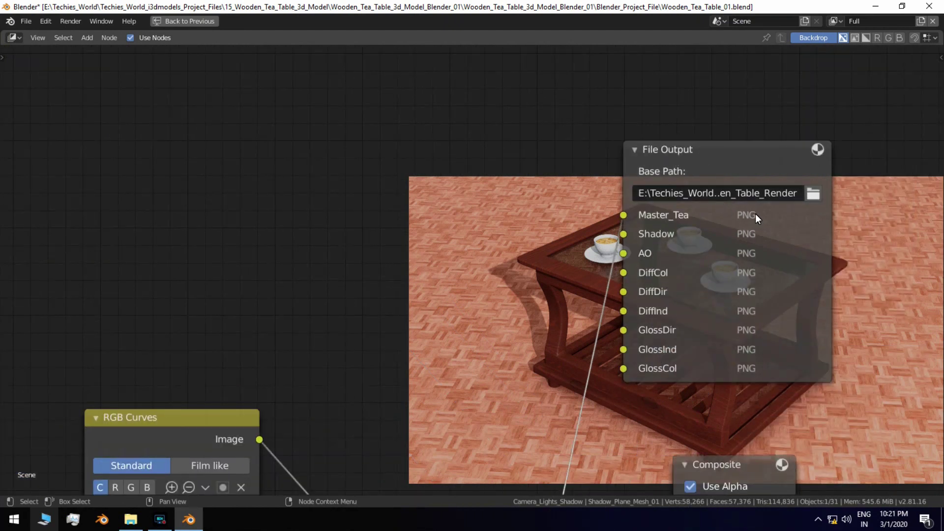
pyautogui.hotkey('ctrl', 'space')
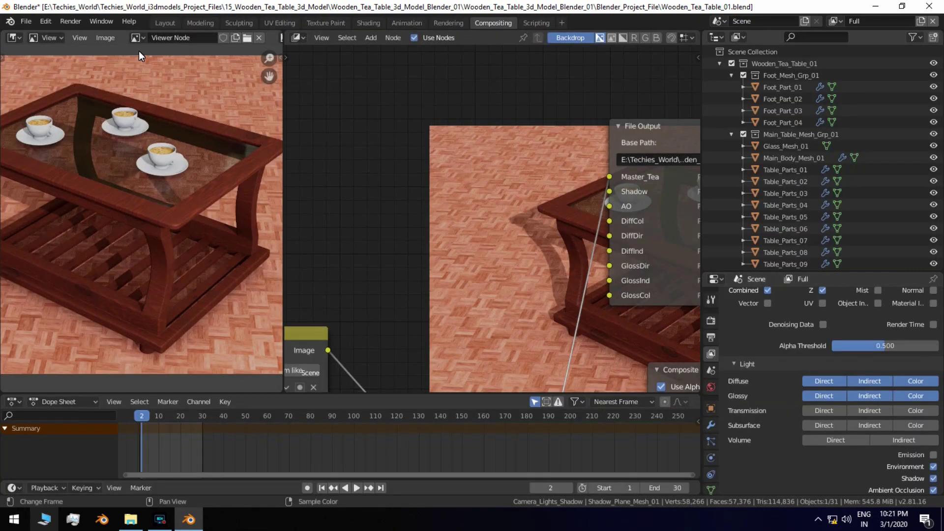
pyautogui.click(159, 26)
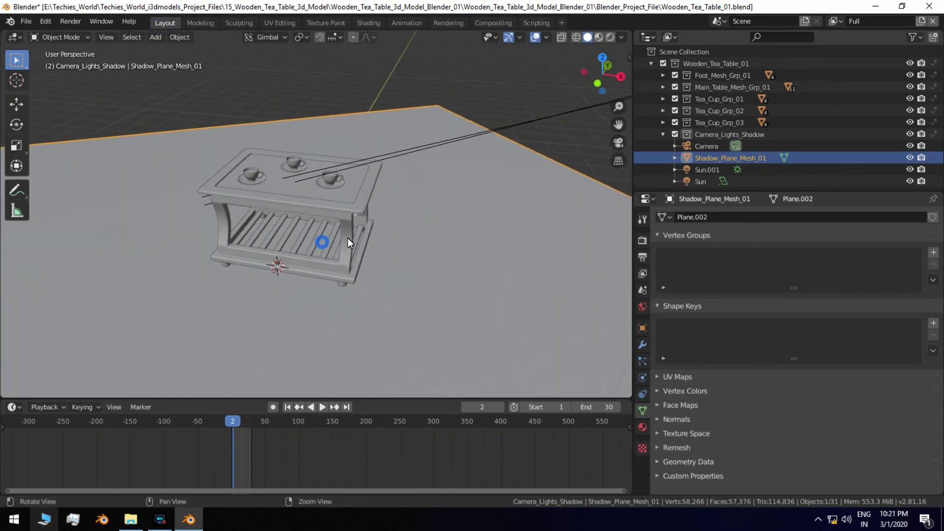
# Step: Select the tea table body and frame it in a maximized 3D view from a low front angle
pyautogui.click(324, 278)
pyautogui.press('KP_Decimal')
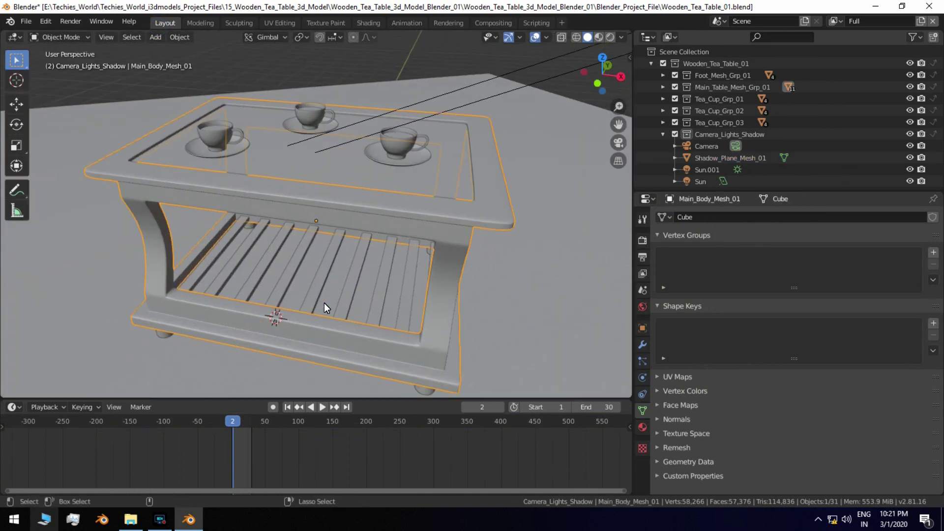
pyautogui.hotkey('ctrl', 'space')
pyautogui.moveTo(502, 284); pyautogui.dragTo(563, 260, button='middle')
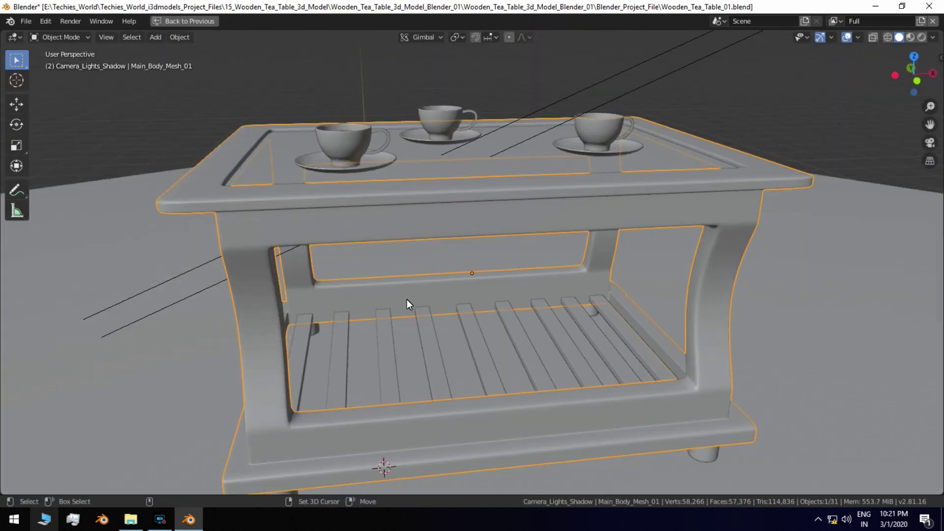
# Step: Add the three tea cup parts, drop subdivision to level 0, shade flat, and isolate them
pyautogui.keyDown('shift'); pyautogui.click(353, 139); pyautogui.keyUp('shift')
pyautogui.keyDown('shift'); pyautogui.click(371, 166); pyautogui.keyUp('shift')
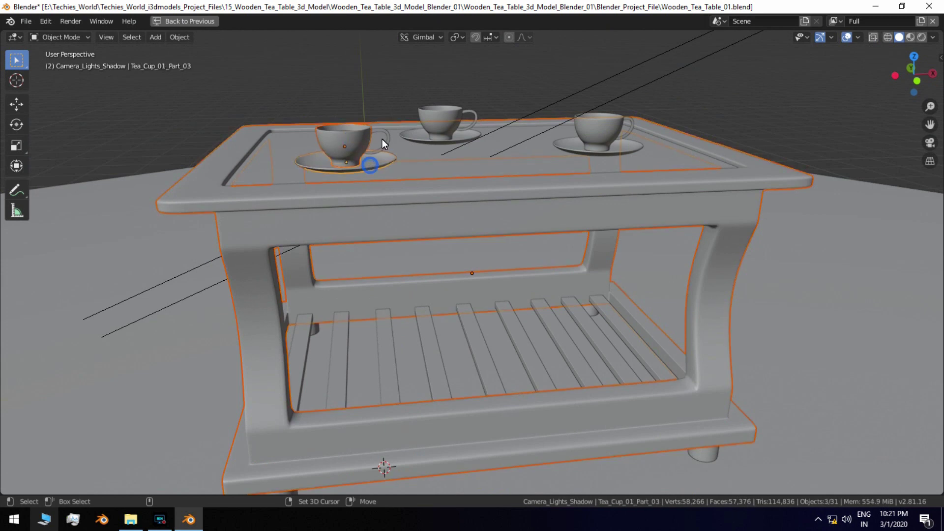
pyautogui.keyDown('shift'); pyautogui.click(385, 136); pyautogui.keyUp('shift')
pyautogui.hotkey('ctrl', '1')
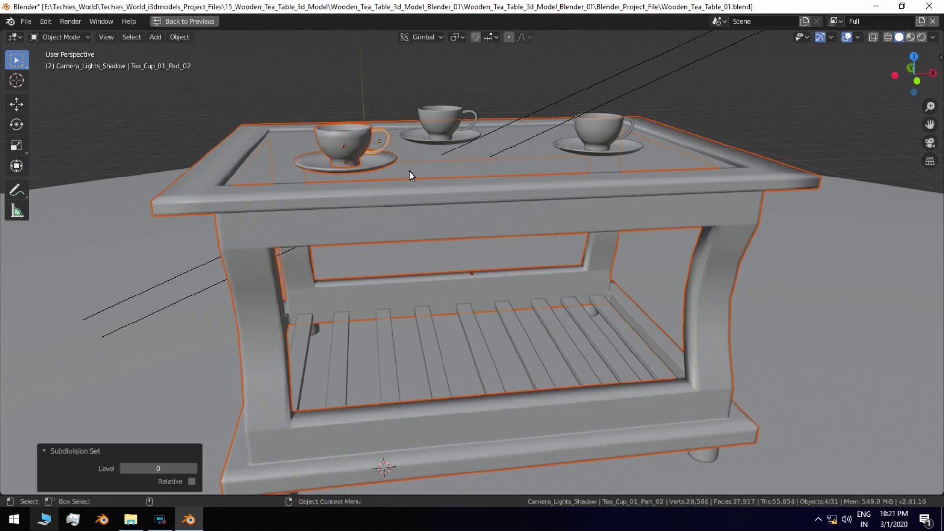
pyautogui.press('Tab')
pyautogui.press('Tab')
pyautogui.rightClick(407, 200)
pyautogui.click(400, 212)
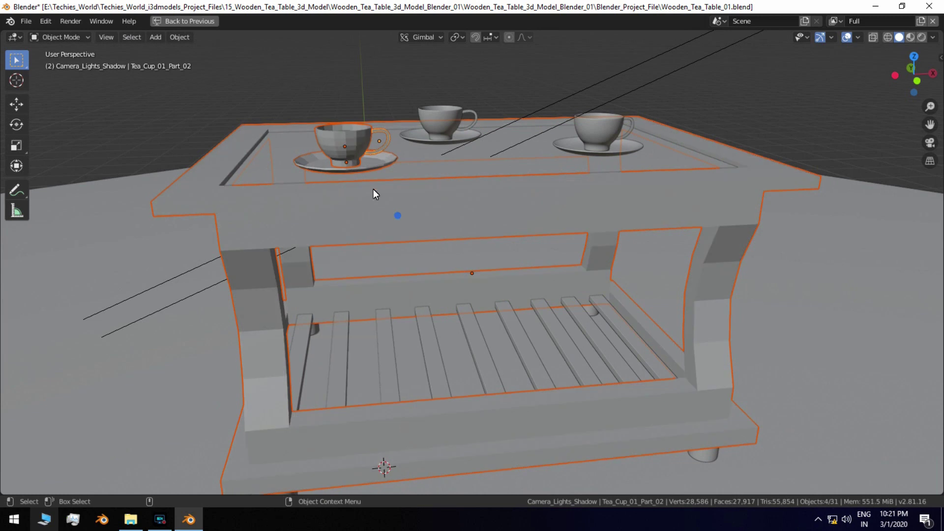
pyautogui.press('KP_Divide')
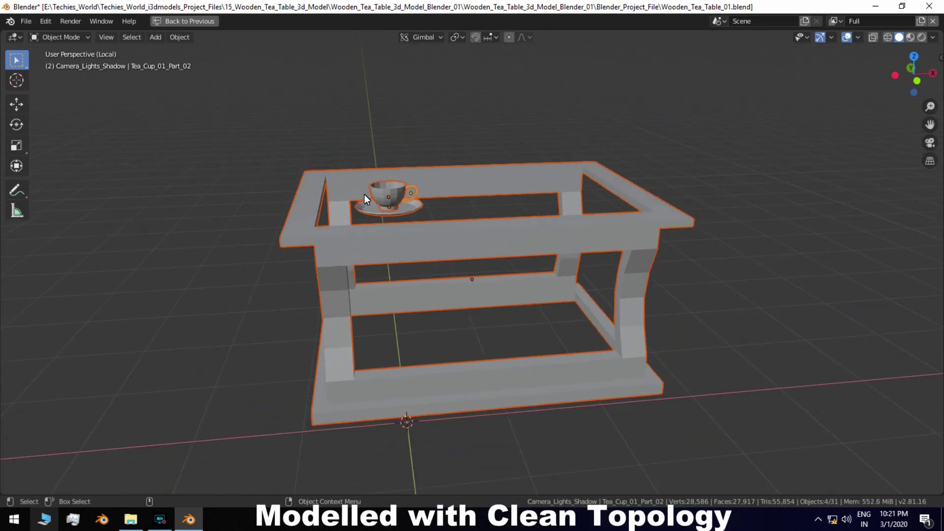
# Step: Inspect the cup, saucer and table leg topology up close in Edit Mode
pyautogui.scroll(5, 385, 188)
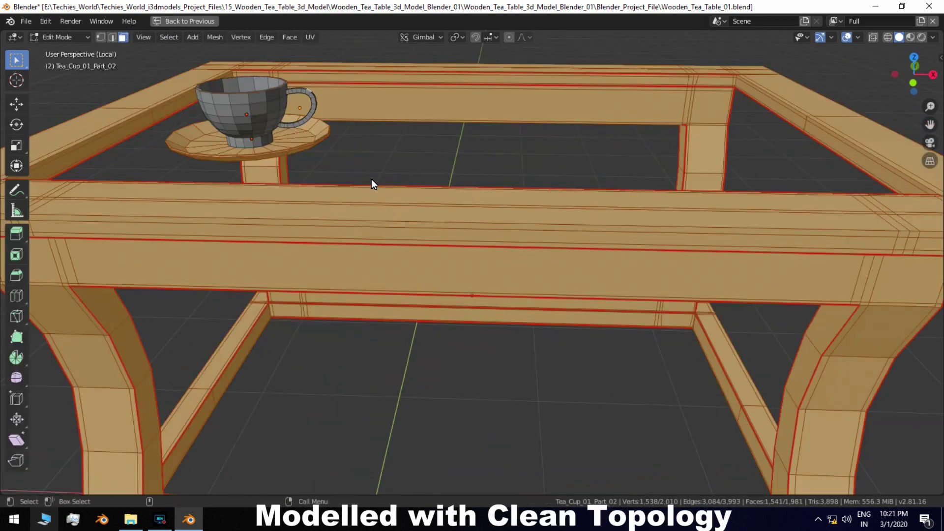
pyautogui.press('Tab')
pyautogui.click(475, 126)
pyautogui.moveTo(452, 154)
pyautogui.mouseDown(button='middle')
pyautogui.moveTo(541, 259)
pyautogui.moveTo(461, 228)
pyautogui.mouseUp(button='middle')
pyautogui.scroll(5, 462, 228)
pyautogui.moveTo(502, 275)
pyautogui.mouseDown(button='middle')
pyautogui.moveTo(451, 267)
pyautogui.moveTo(464, 278)
pyautogui.moveTo(670, 290)
pyautogui.moveTo(626, 295)
pyautogui.mouseUp(button='middle')
pyautogui.scroll(3, 615, 315)
pyautogui.moveTo(608, 327)
pyautogui.mouseDown(button='middle')
pyautogui.moveTo(584, 244)
pyautogui.moveTo(604, 351)
pyautogui.moveTo(553, 296)
pyautogui.moveTo(598, 300)
pyautogui.moveTo(793, 378)
pyautogui.mouseUp(button='middle')
# Step: Orbit around the whole table's base mesh, then return to Object Mode
pyautogui.scroll(4, 793, 378)
pyautogui.scroll(-3, 795, 379)
pyautogui.scroll(-2, 755, 316)
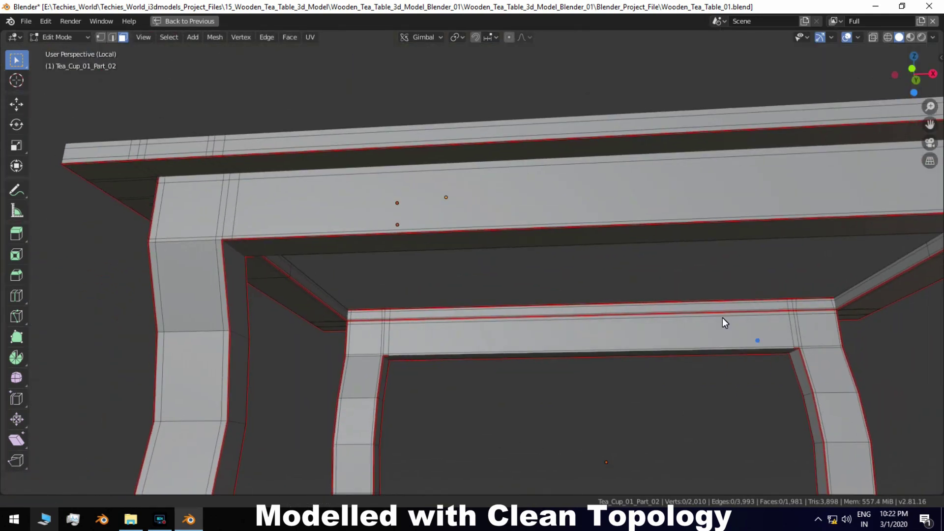
pyautogui.scroll(-2, 759, 342)
pyautogui.moveTo(681, 278)
pyautogui.mouseDown(button='middle')
pyautogui.moveTo(819, 321)
pyautogui.moveTo(827, 351)
pyautogui.moveTo(656, 344)
pyautogui.moveTo(716, 280)
pyautogui.moveTo(701, 232)
pyautogui.moveTo(598, 213)
pyautogui.moveTo(316, 195)
pyautogui.moveTo(333, 230)
pyautogui.moveTo(289, 249)
pyautogui.moveTo(380, 336)
pyautogui.moveTo(413, 432)
pyautogui.moveTo(340, 274)
pyautogui.moveTo(390, 245)
pyautogui.moveTo(423, 243)
pyautogui.moveTo(432, 280)
pyautogui.moveTo(565, 278)
pyautogui.moveTo(347, 355)
pyautogui.moveTo(344, 364)
pyautogui.moveTo(608, 47)
pyautogui.moveTo(660, 86)
pyautogui.moveTo(489, 108)
pyautogui.moveTo(501, 105)
pyautogui.mouseUp(button='middle')
pyautogui.press('Tab')
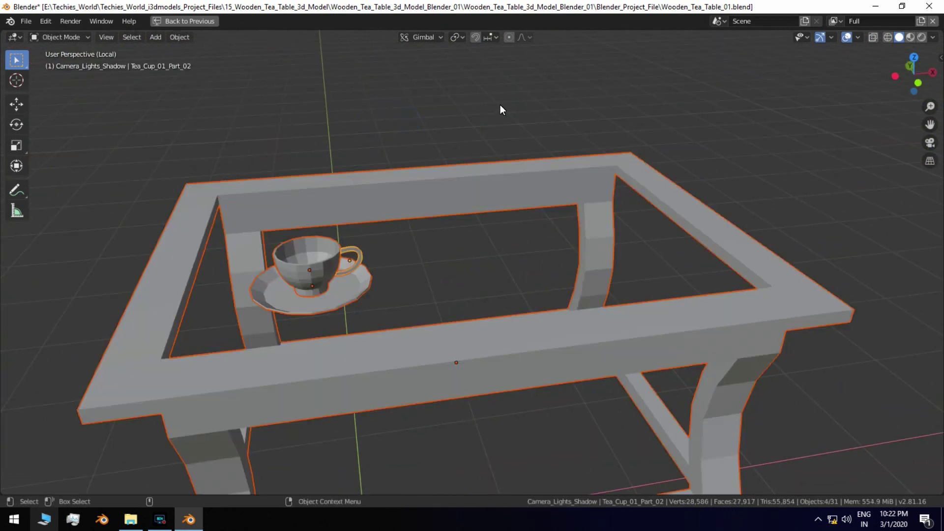
# Step: Leave local view, orbit around the full scene, and deselect everything
pyautogui.press('KP_Divide')
pyautogui.moveTo(523, 153)
pyautogui.keyDown('ctrl'); pyautogui.mouseDown(button='middle')
pyautogui.moveTo(553, 210)
pyautogui.moveTo(908, 259)
pyautogui.moveTo(789, 264)
pyautogui.mouseUp(button='middle'); pyautogui.keyUp('ctrl')
pyautogui.click(787, 261)
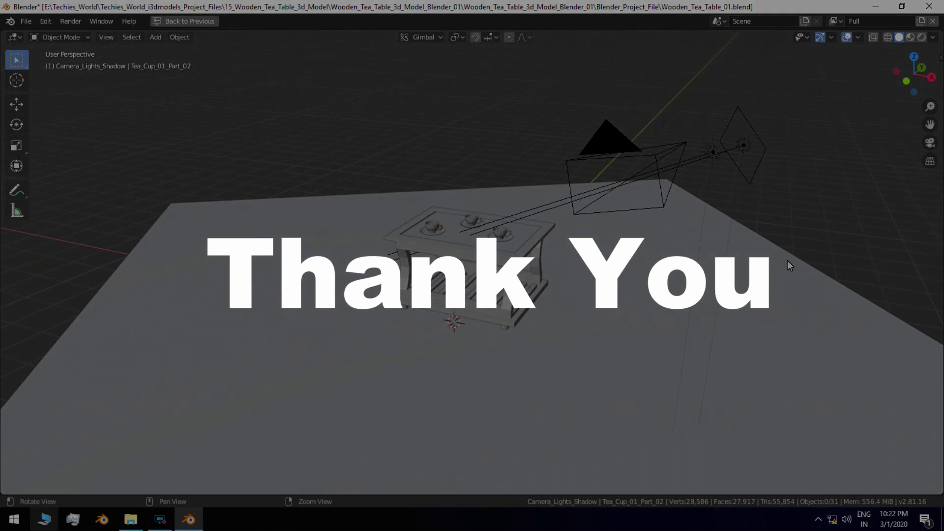